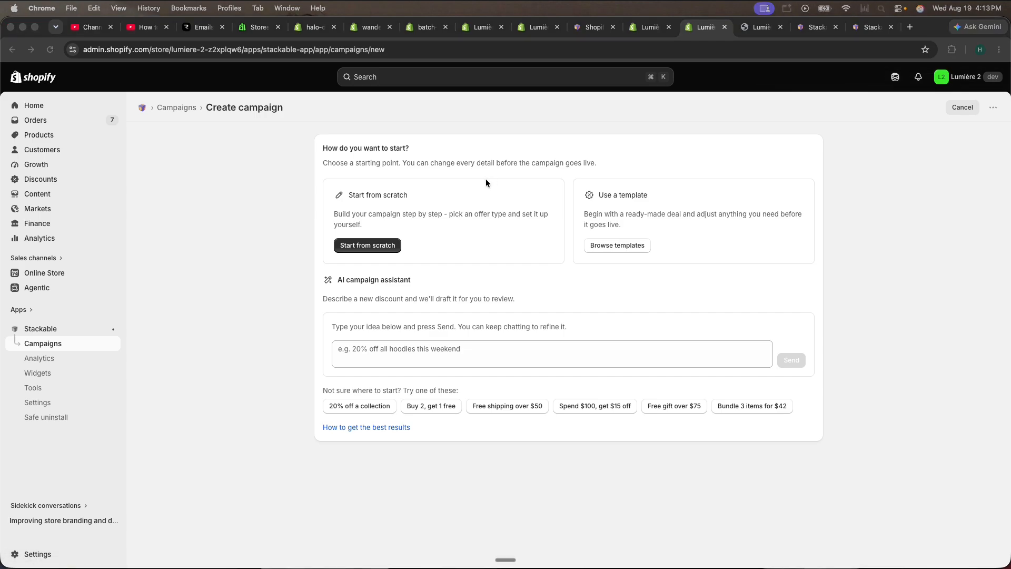
Start a volume campaign from scratch with a tier of minimum quantity 3 at 15 percent off, counting quantities across matching products
left_click(368, 245)
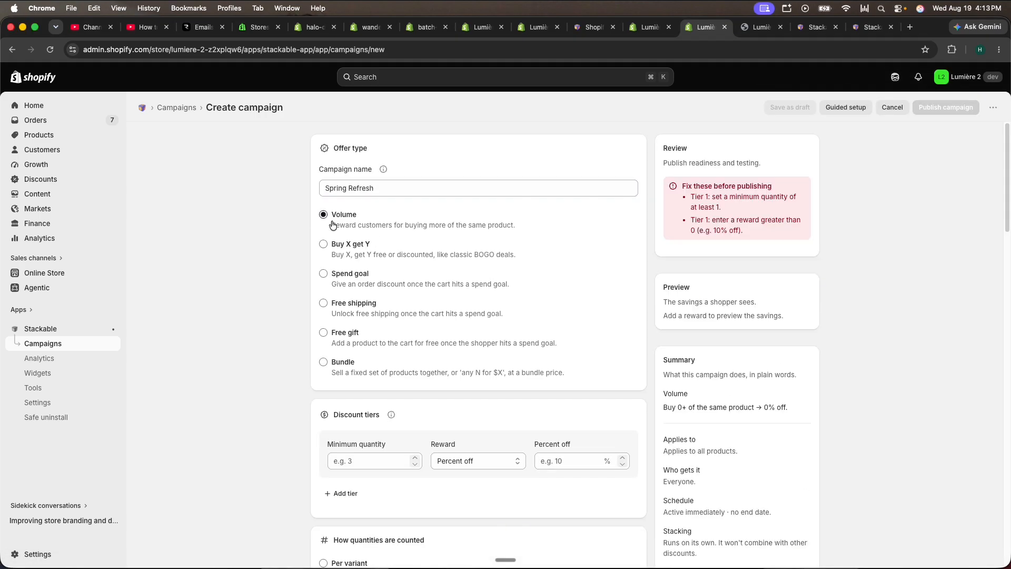
scroll(352, 337, "down", 3)
left_click(353, 346)
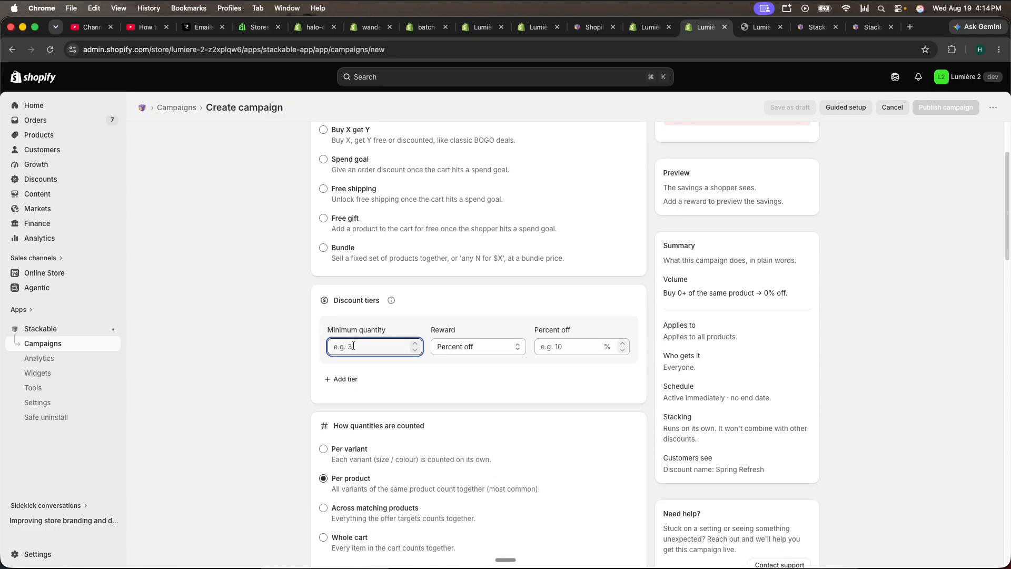
type("3")
left_click(559, 347)
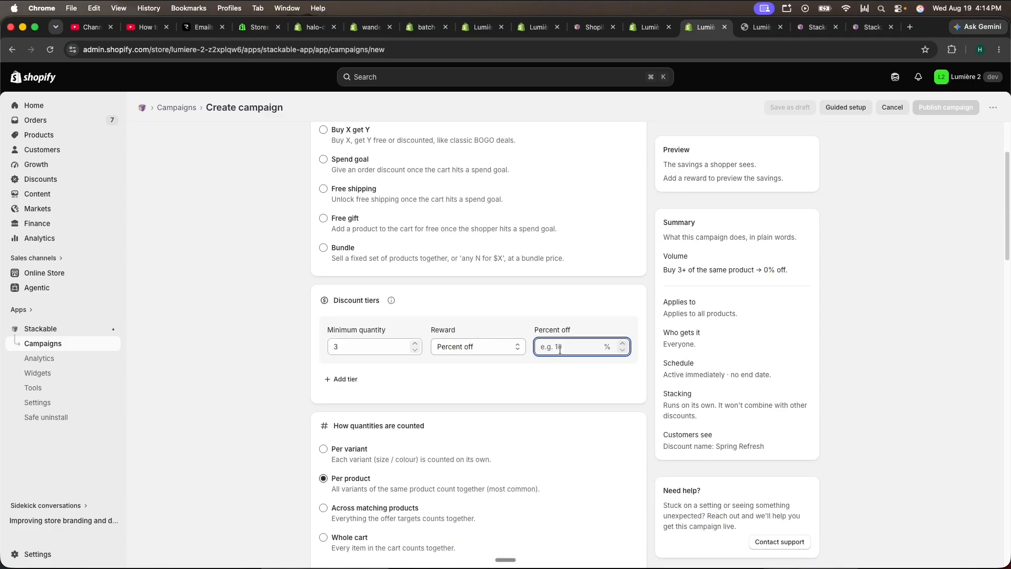
type("15")
scroll(372, 295, "down", 3)
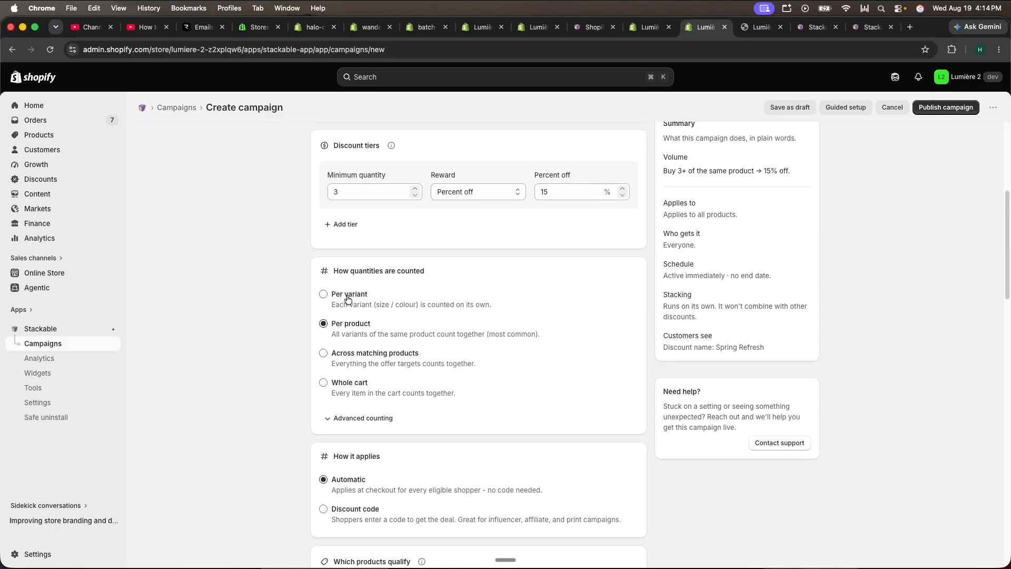
left_click(324, 354)
Limit the qualifying products to collections and add the Skincare collection
scroll(295, 381, "down", 5)
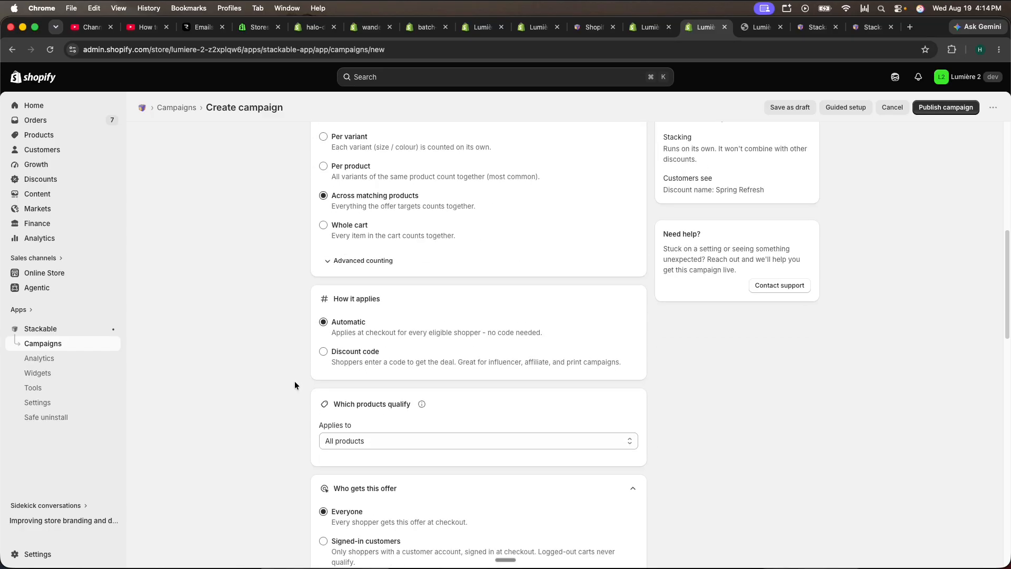
left_click(366, 316)
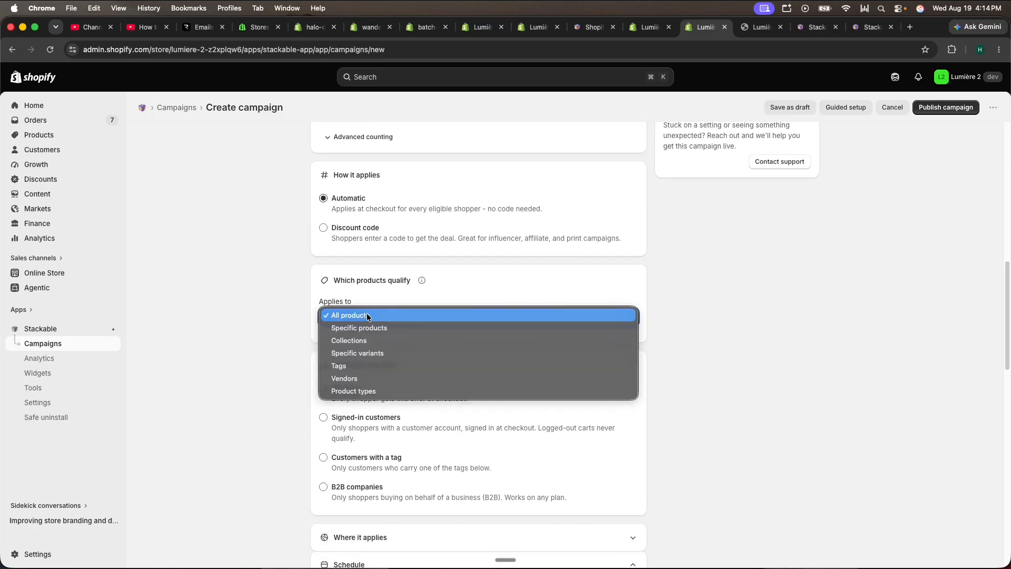
left_click(349, 340)
left_click(361, 343)
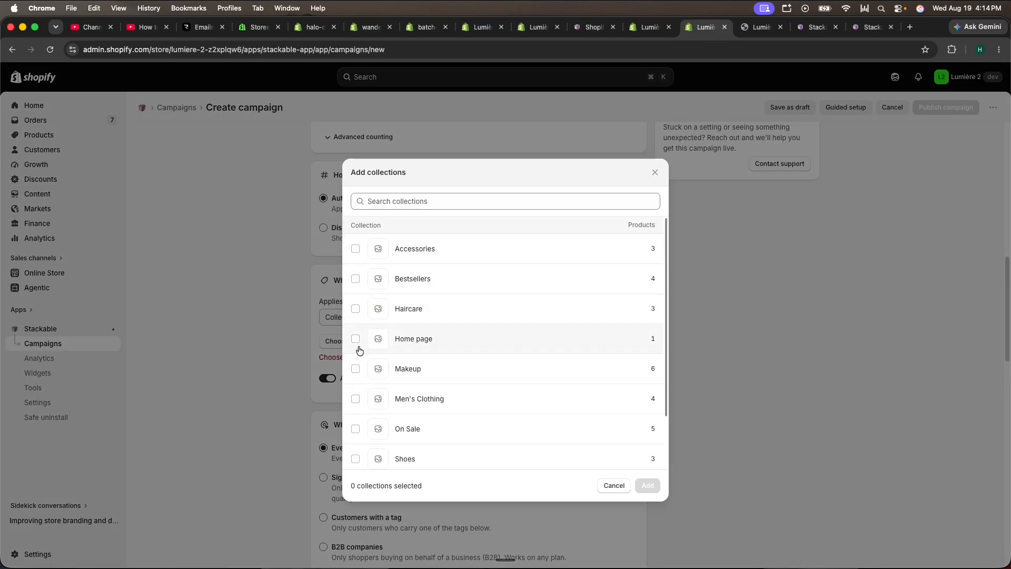
left_click(397, 201)
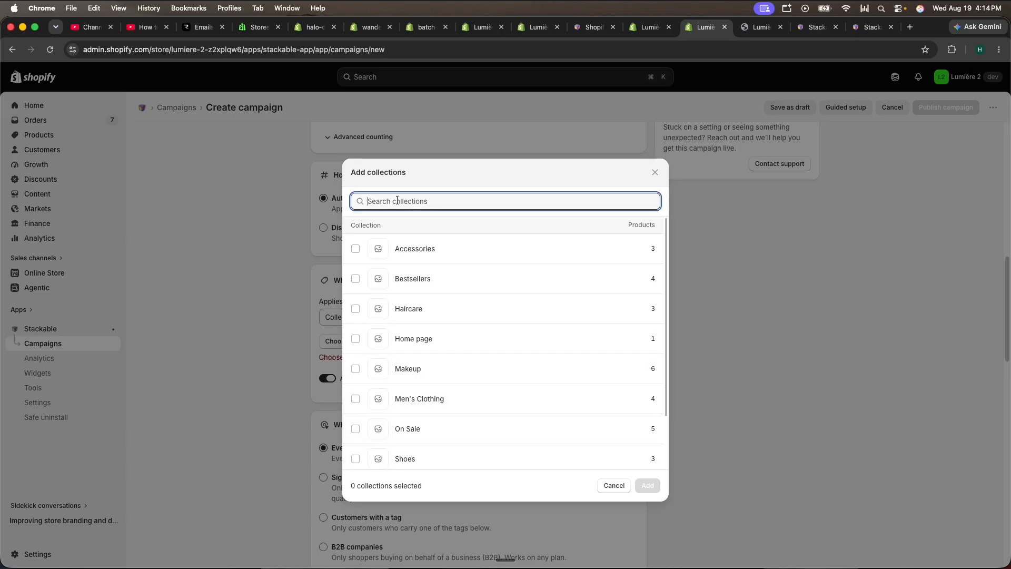
type("skincare")
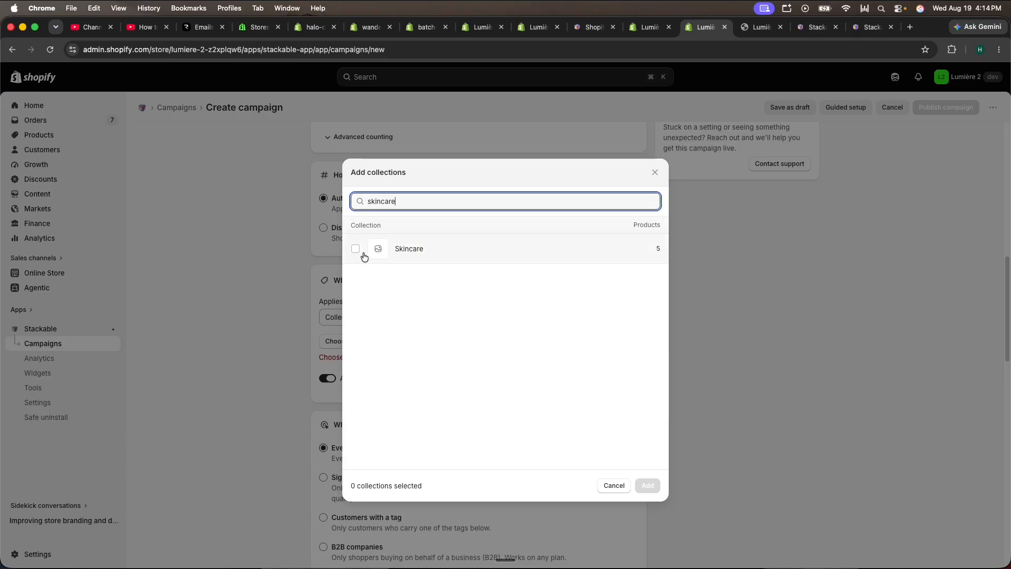
left_click(356, 247)
left_click(647, 483)
Allow combining with other product discounts and set the discount name to "Buy 3, get 15% Off"
scroll(258, 346, "down", 10)
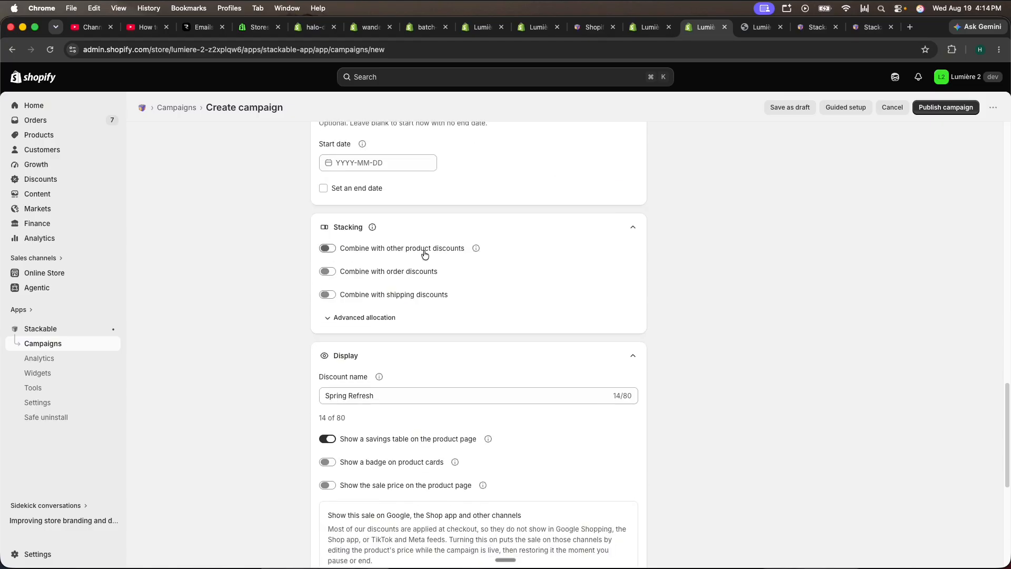
scroll(276, 335, "down", 3)
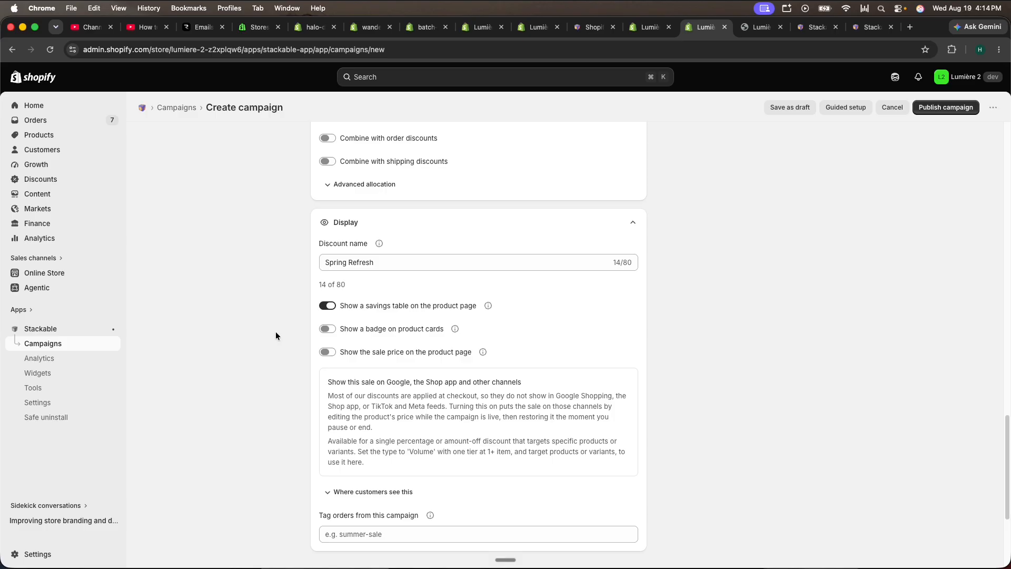
triple_click(356, 262)
type("Buy 3")
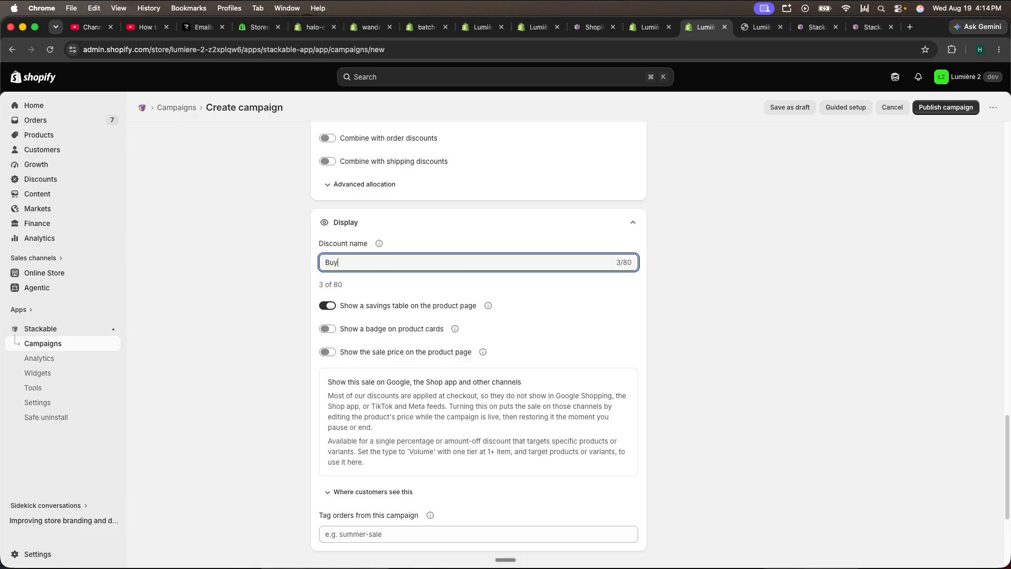
type(", get 15% Off")
Publish the skincare campaign and start another campaign from scratch
left_click(984, 279)
left_click(948, 110)
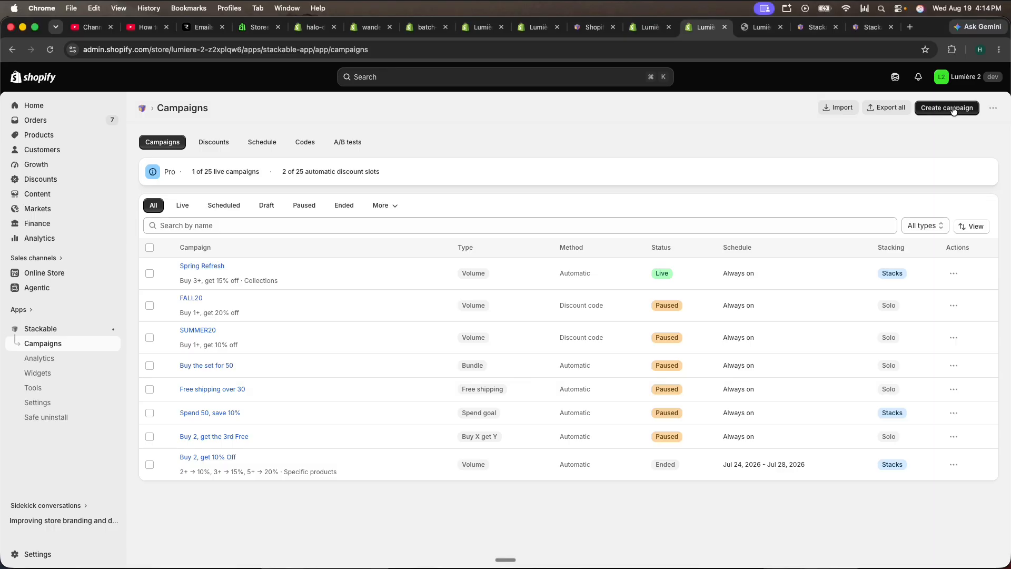
left_click(956, 108)
left_click(376, 243)
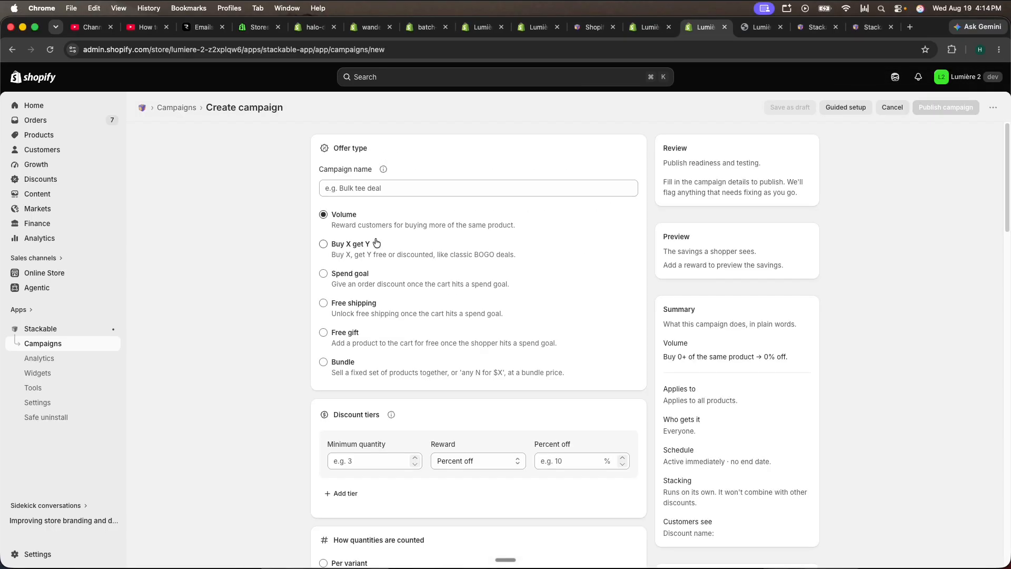
Name the campaign "Accessories" and set its volume tier to a minimum quantity of 1 with 10 percent off
type("Accessories")
scroll(295, 352, "down", 3)
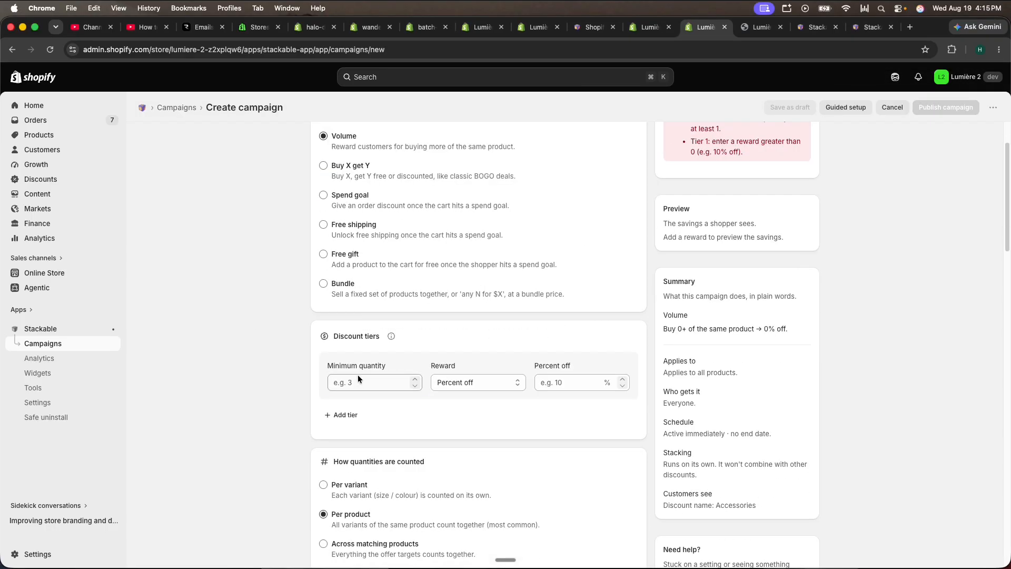
left_click(358, 375)
type("1")
left_click(539, 381)
type("15")
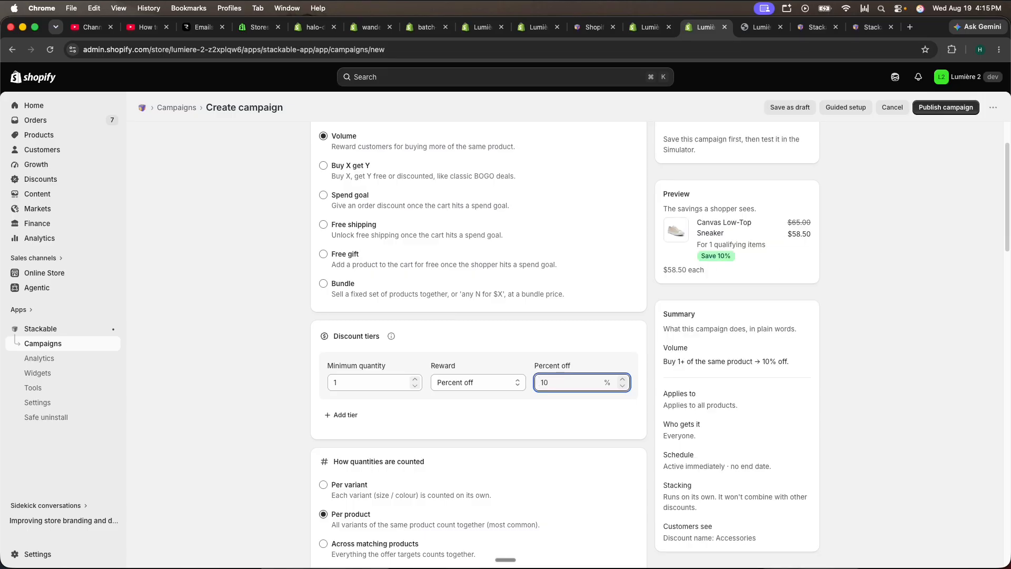
Limit the qualifying products to collections and add the Accessories collection
scroll(292, 353, "down", 10)
scroll(296, 337, "up", 4)
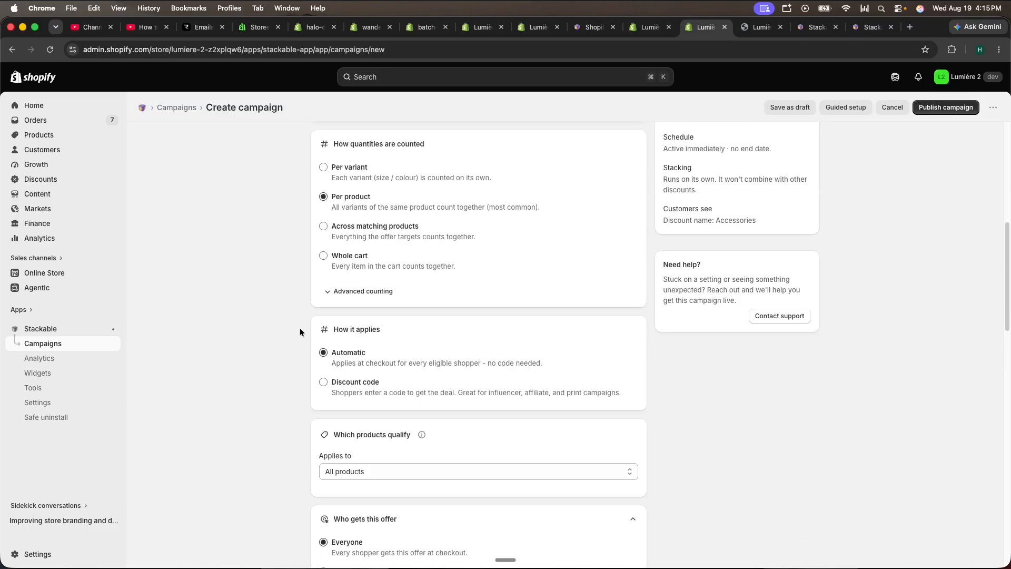
scroll(298, 387, "down", 6)
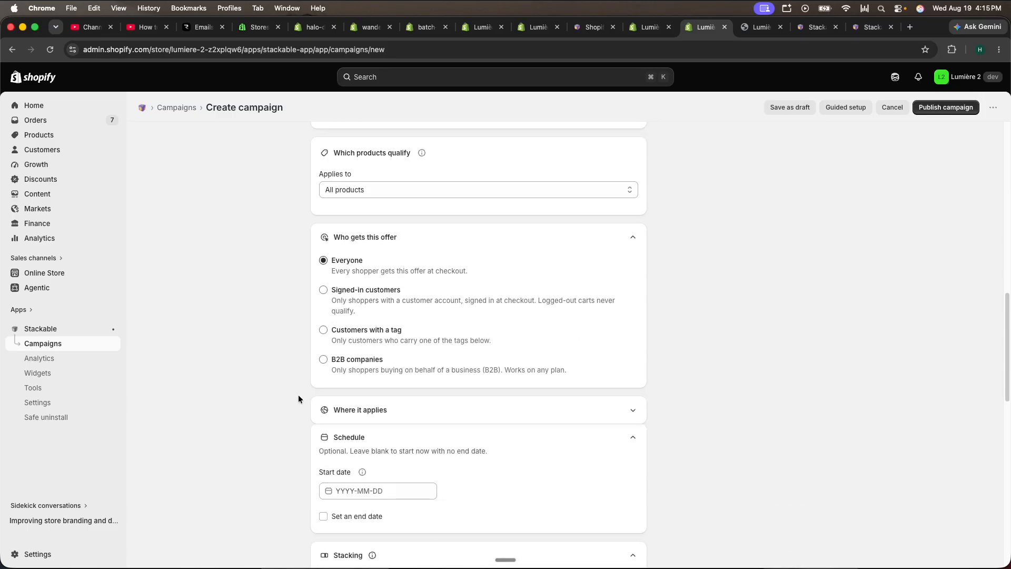
left_click(355, 188)
left_click(355, 209)
left_click(355, 212)
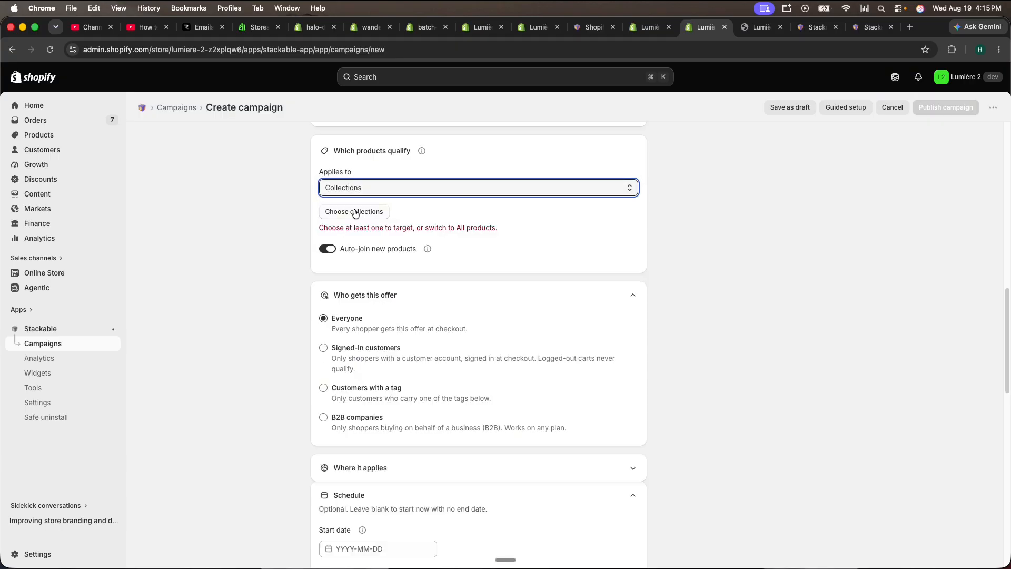
left_click(356, 249)
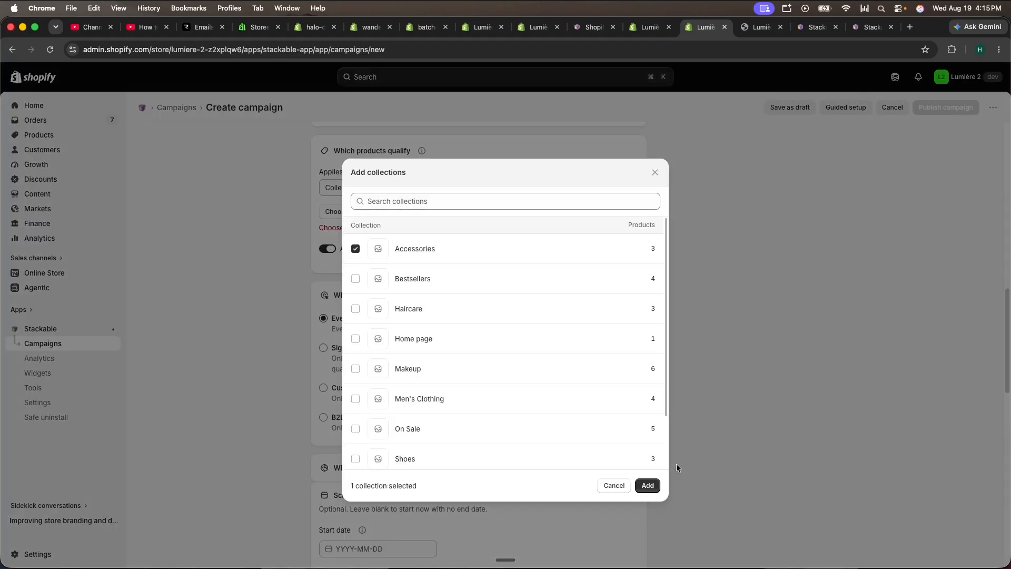
left_click(648, 484)
Set the discount name shown to customers to "Buy Any Accessory, 10% off"
scroll(280, 356, "down", 8)
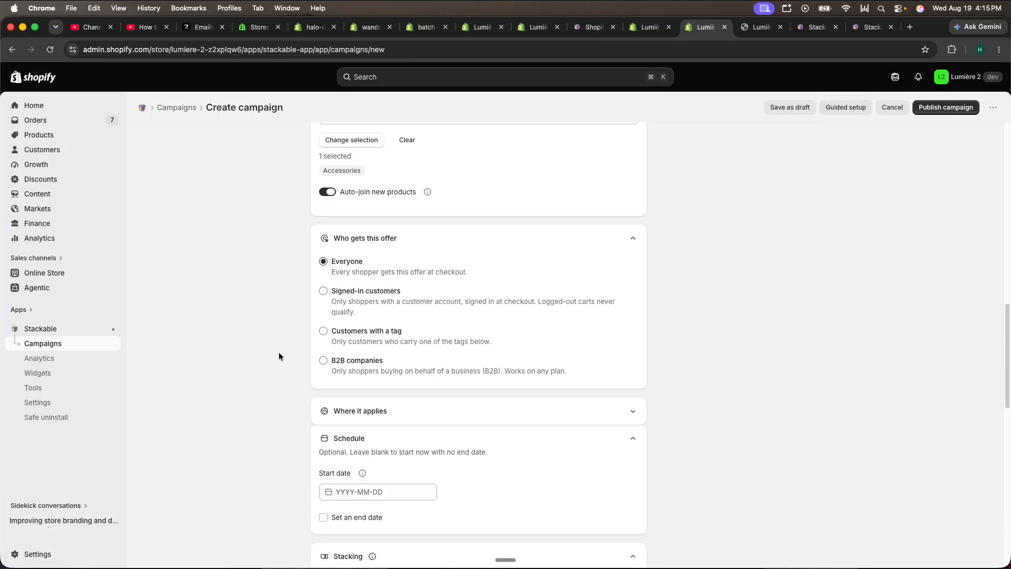
double_click(344, 403)
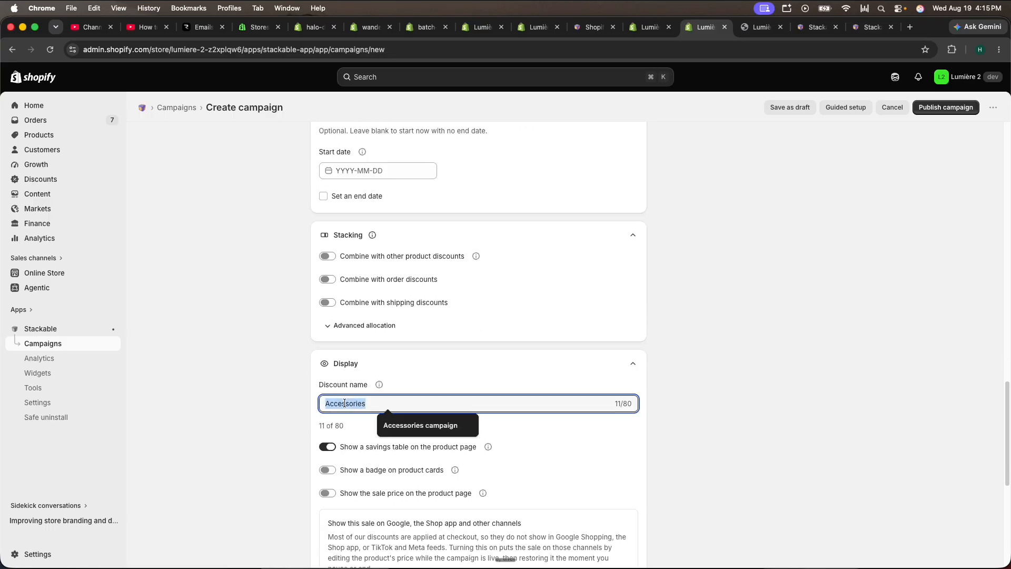
type("Buy An")
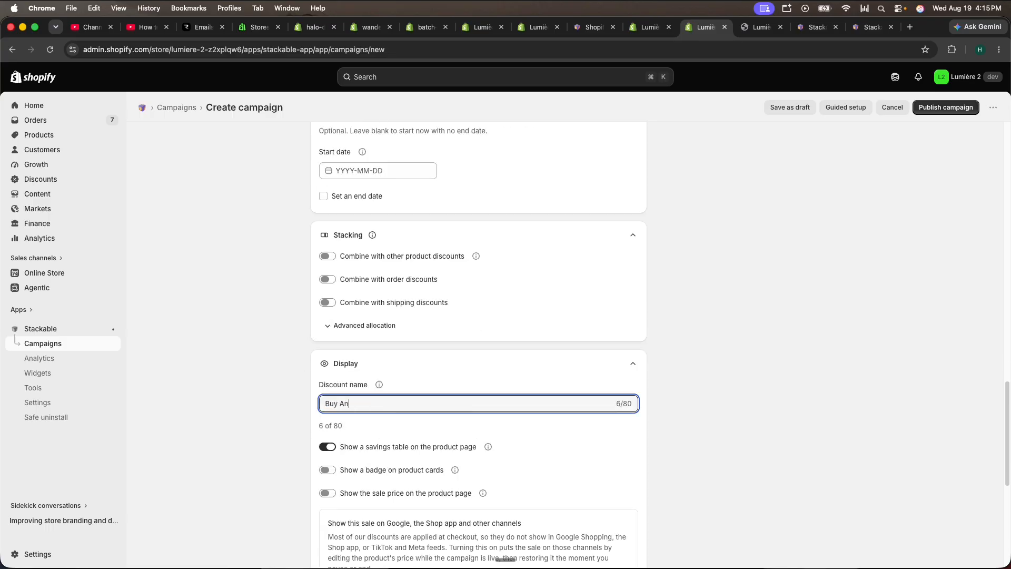
type("y Accessory, 10% off")
Allow the accessories offer to combine with other product discounts and publish the campaign
scroll(344, 403, "up", 15)
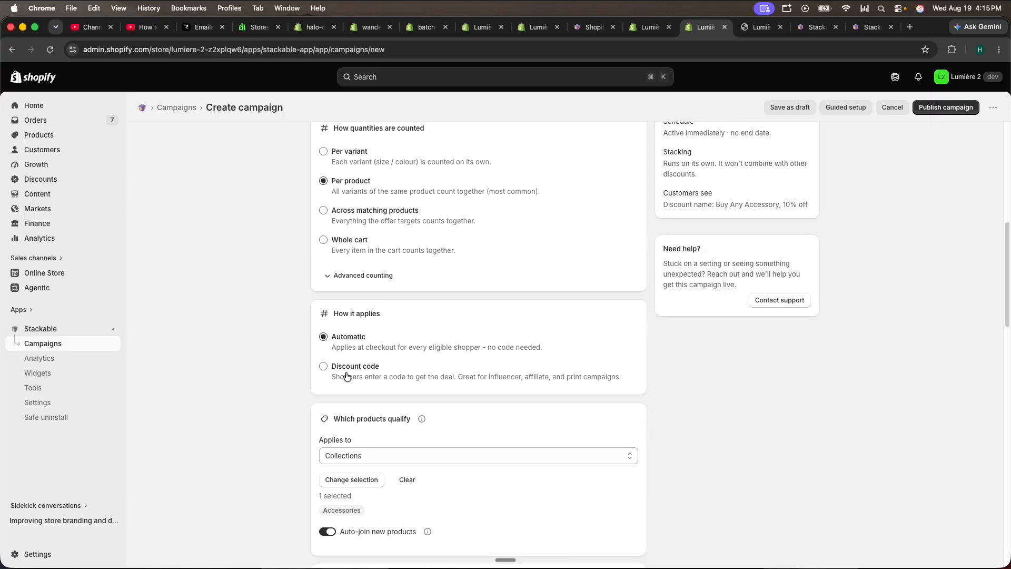
scroll(331, 380, "down", 15)
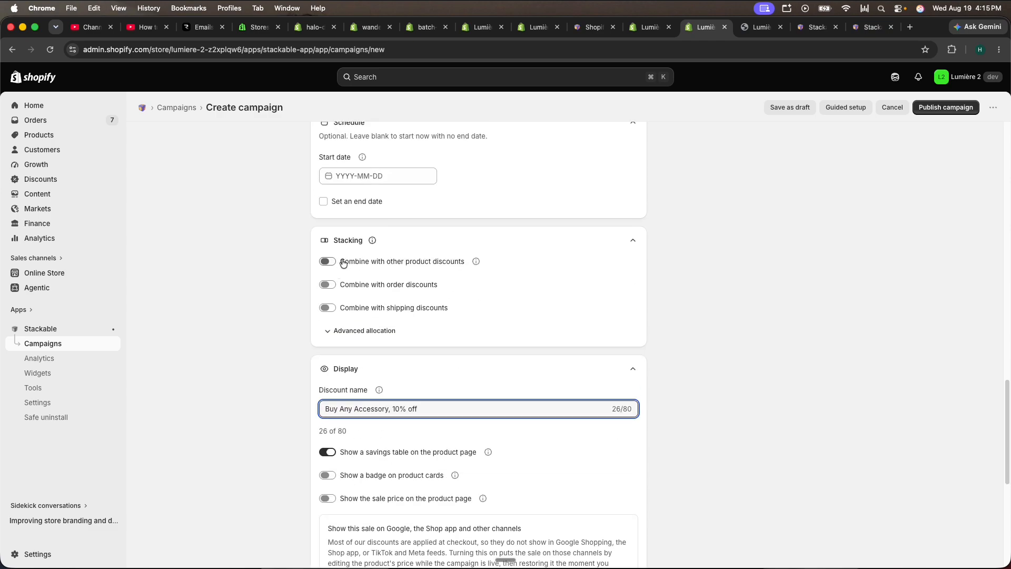
left_click(343, 261)
left_click(943, 109)
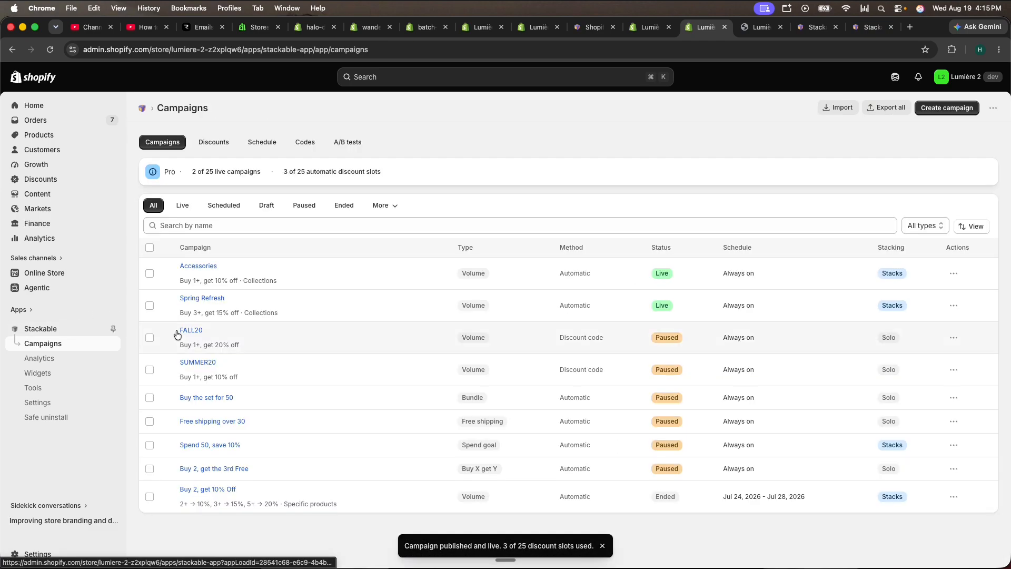
Switch to the already open Simulator page, reload it and keep the Accessories and Spring Refresh campaigns selected for the preview
left_click(653, 30)
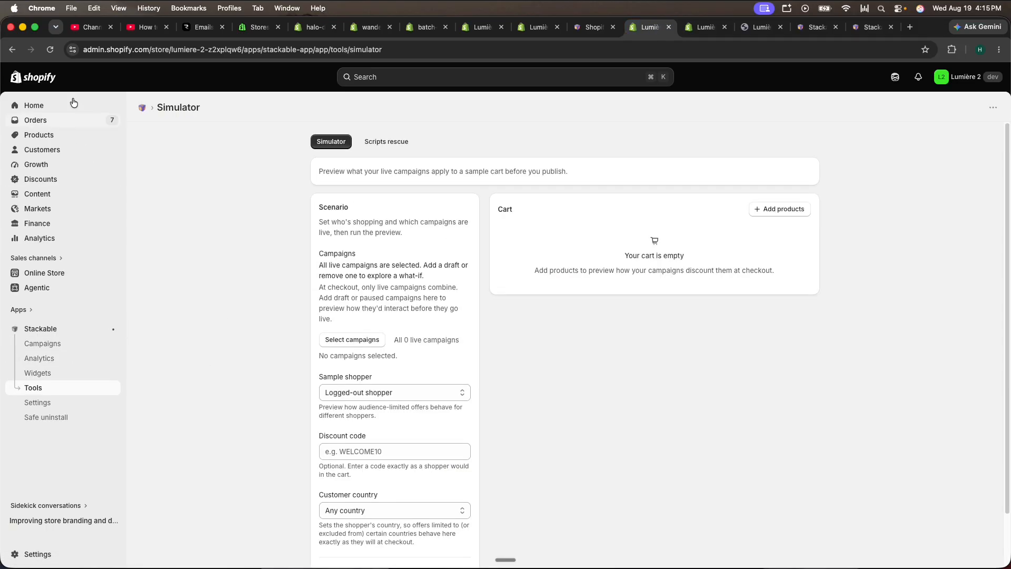
left_click(50, 49)
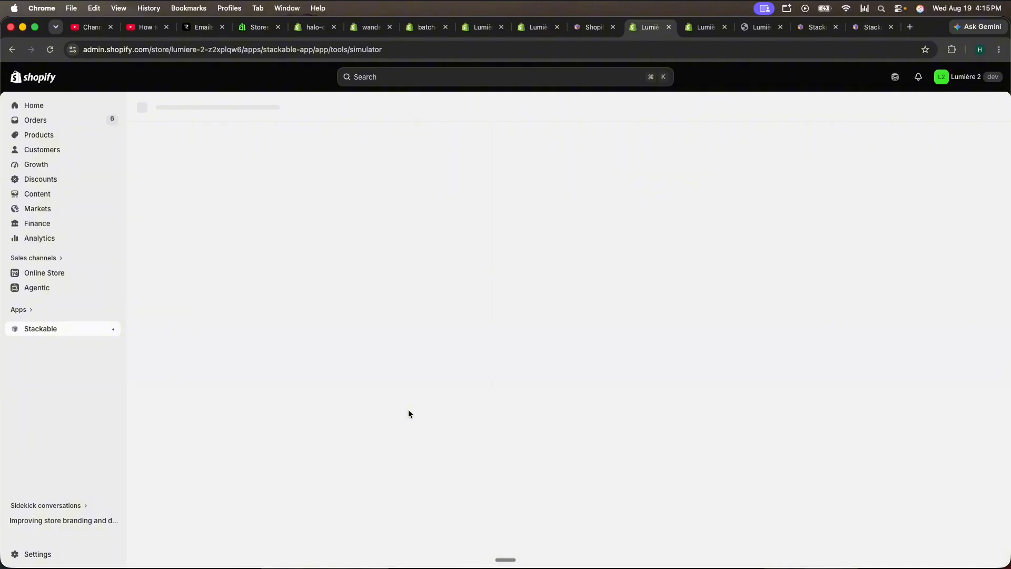
left_click(353, 340)
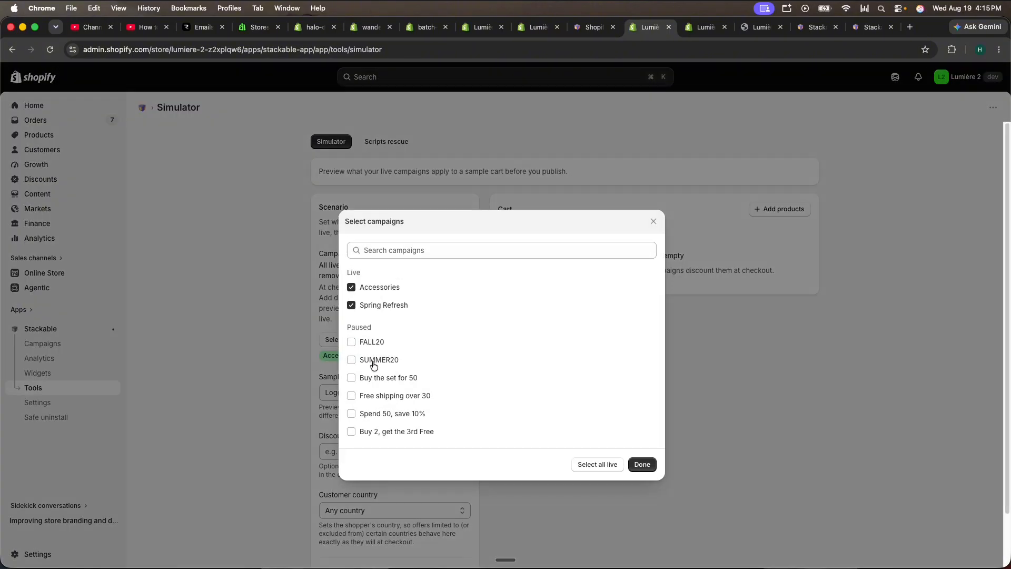
left_click(642, 464)
Add Gentle Foaming Cleanser, Hydra-Dew Hyaluronic Moisturizer and the 50ml Radiance Vitamin C Serum to the sample cart
scroll(474, 405, "down", 2)
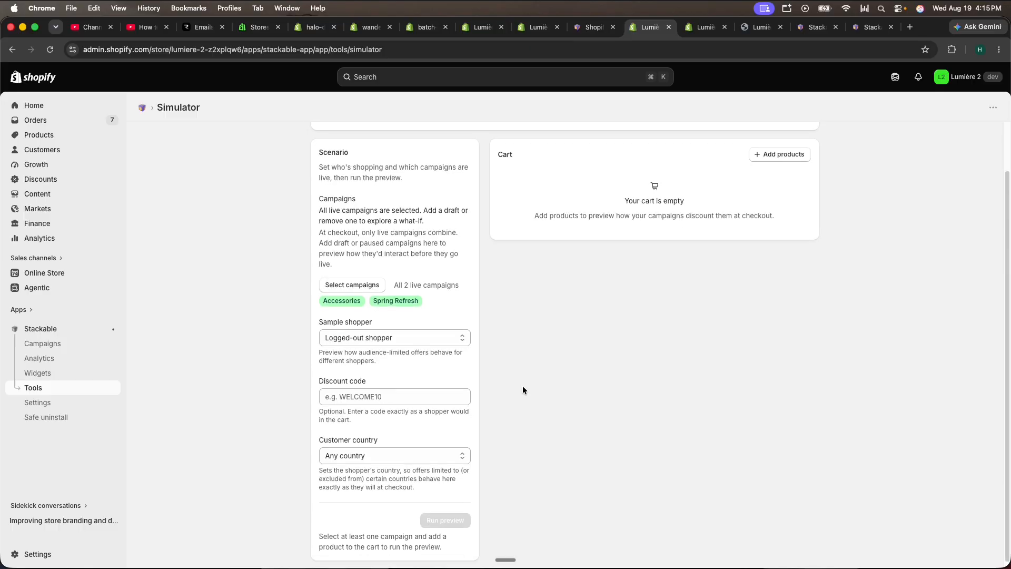
left_click(772, 150)
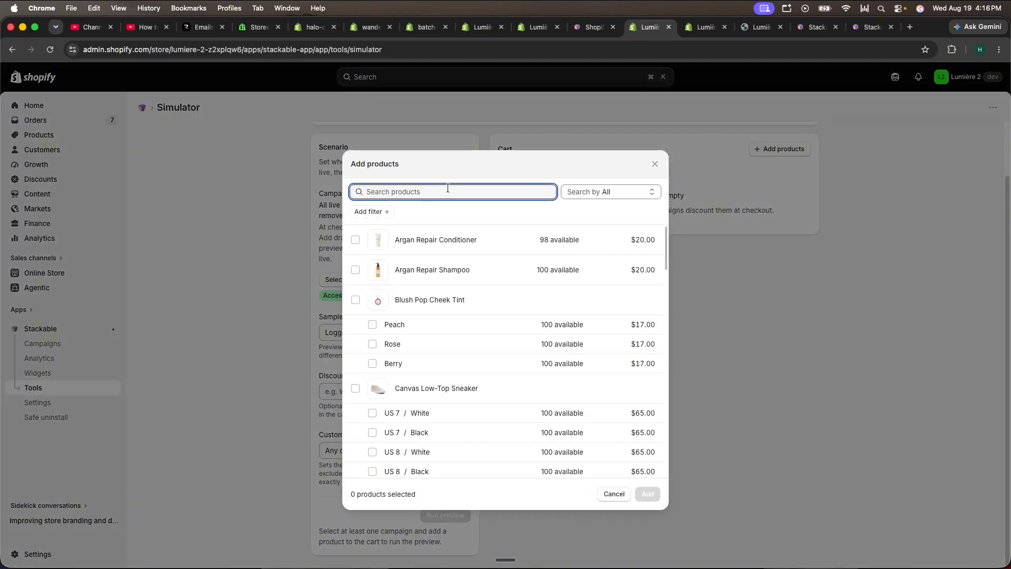
type("skincare")
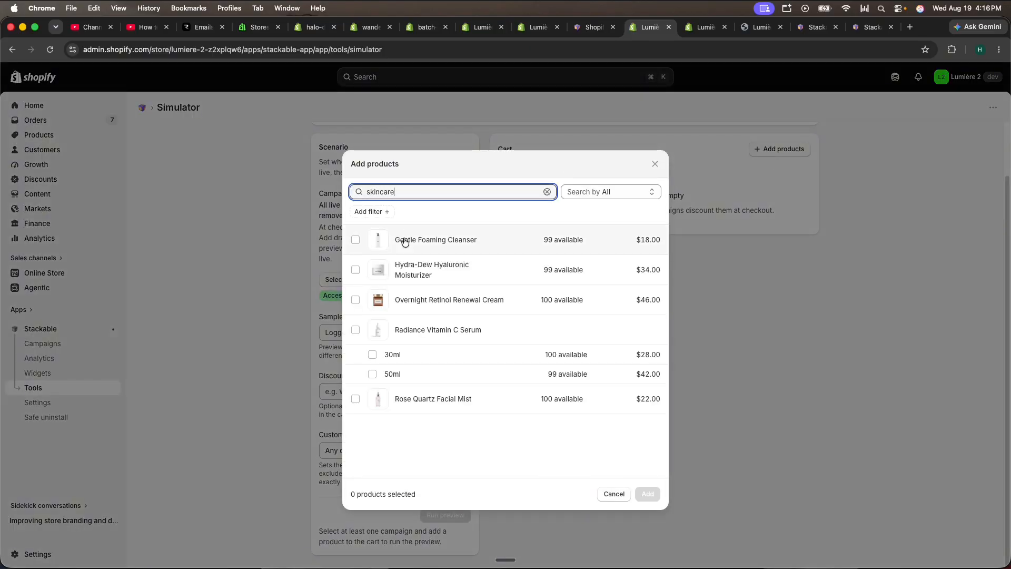
left_click(355, 239)
left_click(356, 270)
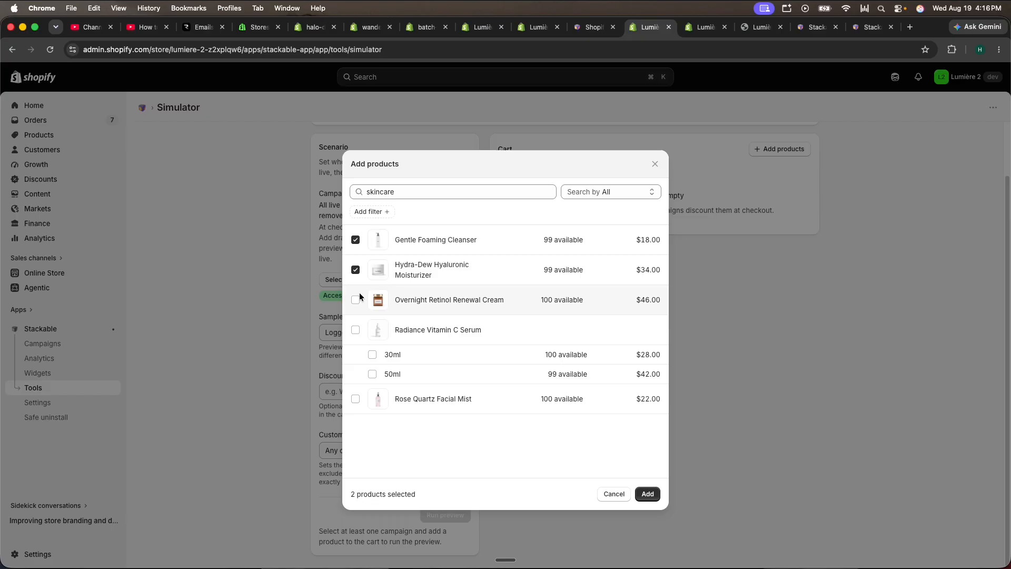
left_click(373, 375)
left_click(648, 494)
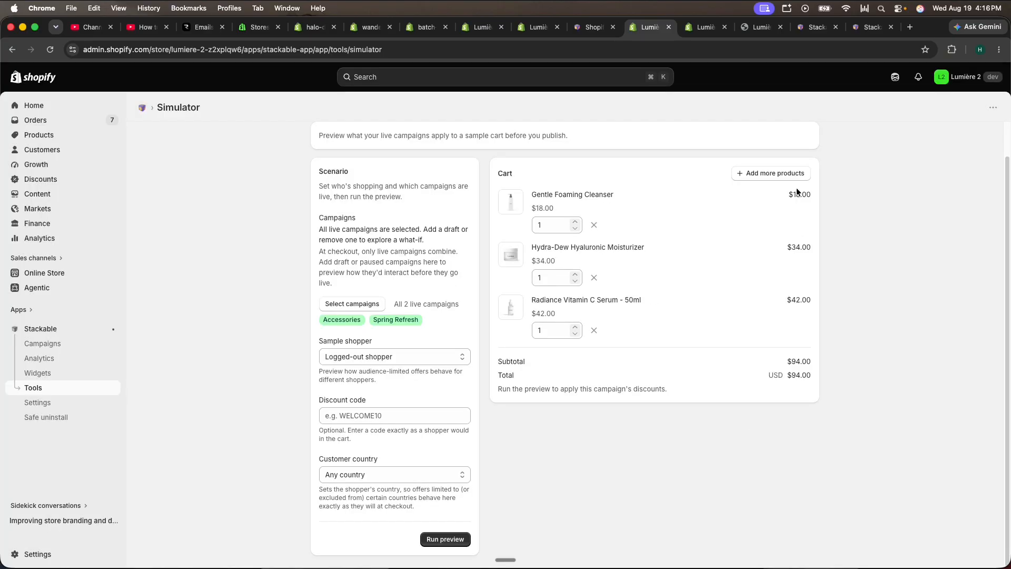
Add the Woven Straw Tote to the sample cart and run the preview
left_click(768, 173)
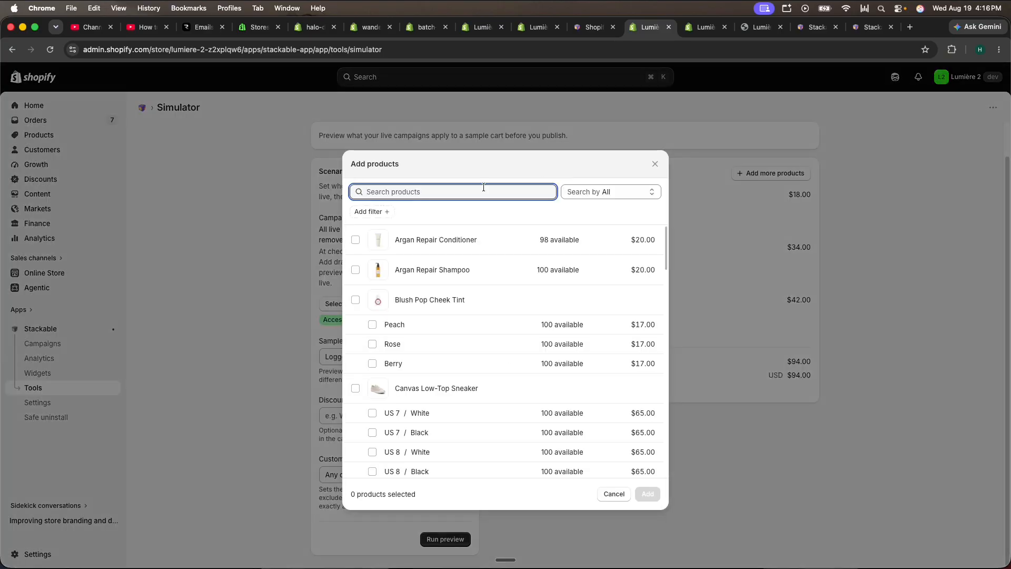
type("wove")
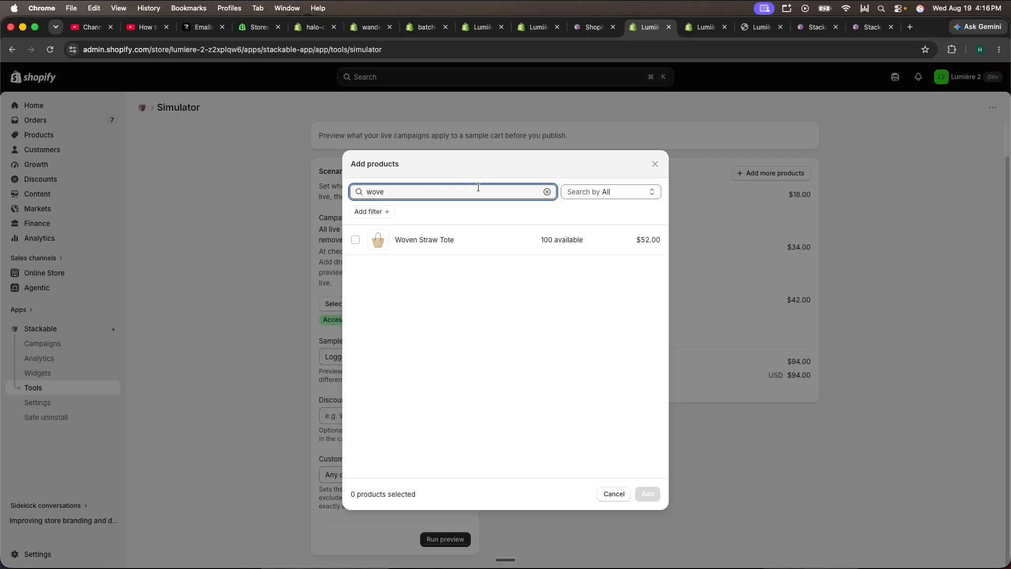
left_click(356, 240)
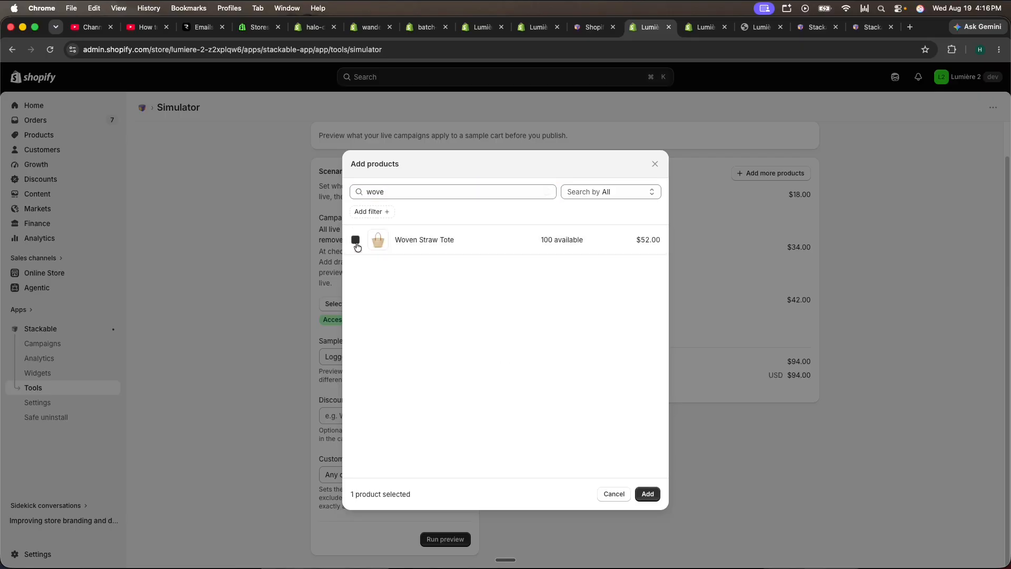
left_click(647, 494)
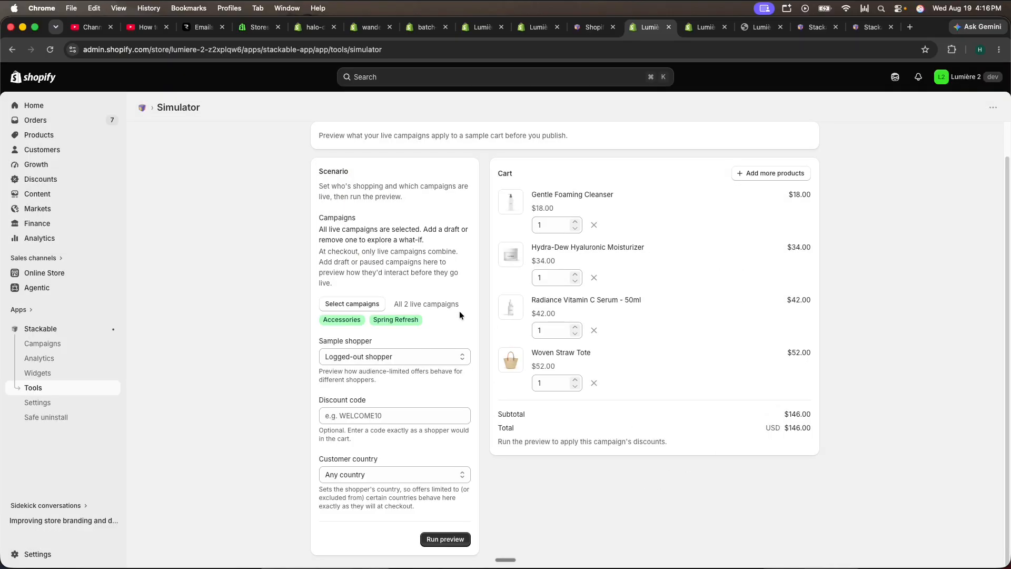
left_click(445, 538)
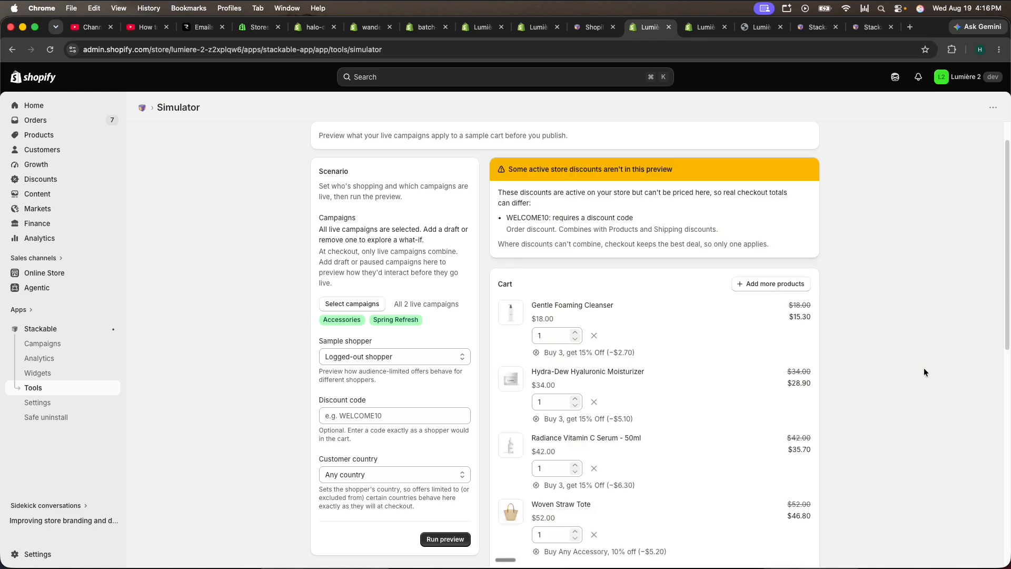
Examine the preview's discounted item prices, total savings, applied discounts and the reason the free shipping offer did not apply
scroll(923, 372, "down", 3)
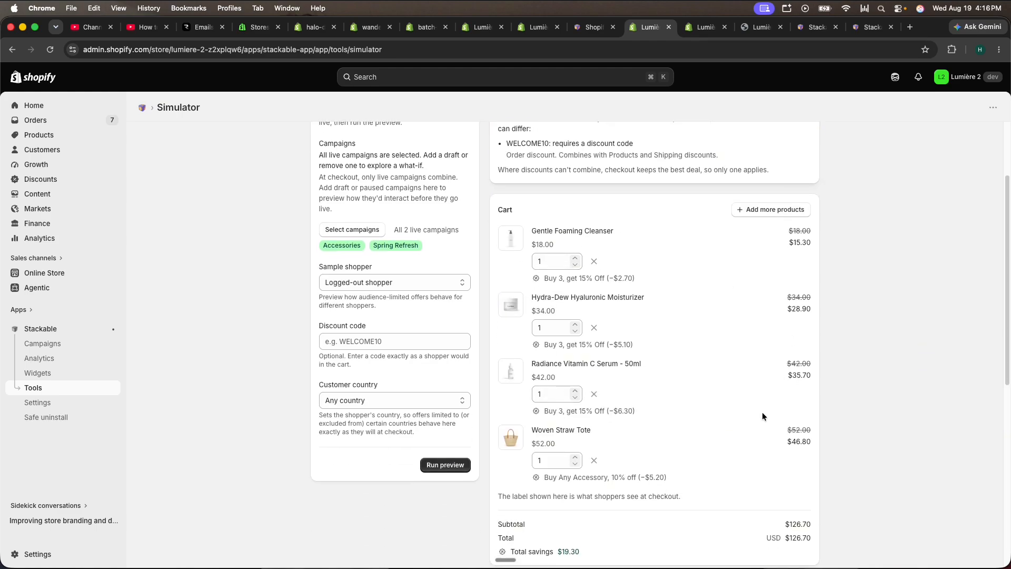
scroll(547, 322, "down", 6)
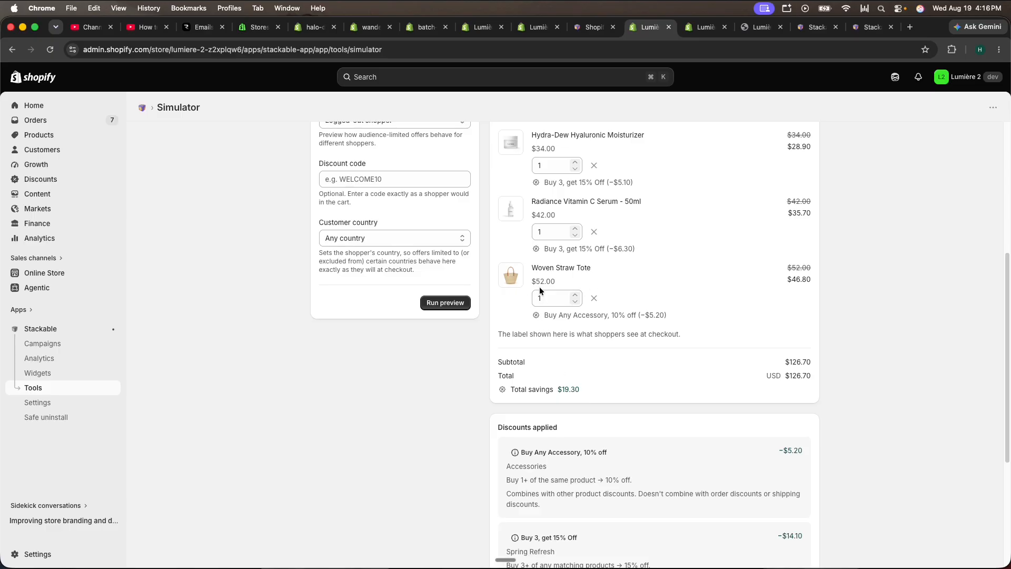
scroll(777, 372, "down", 5)
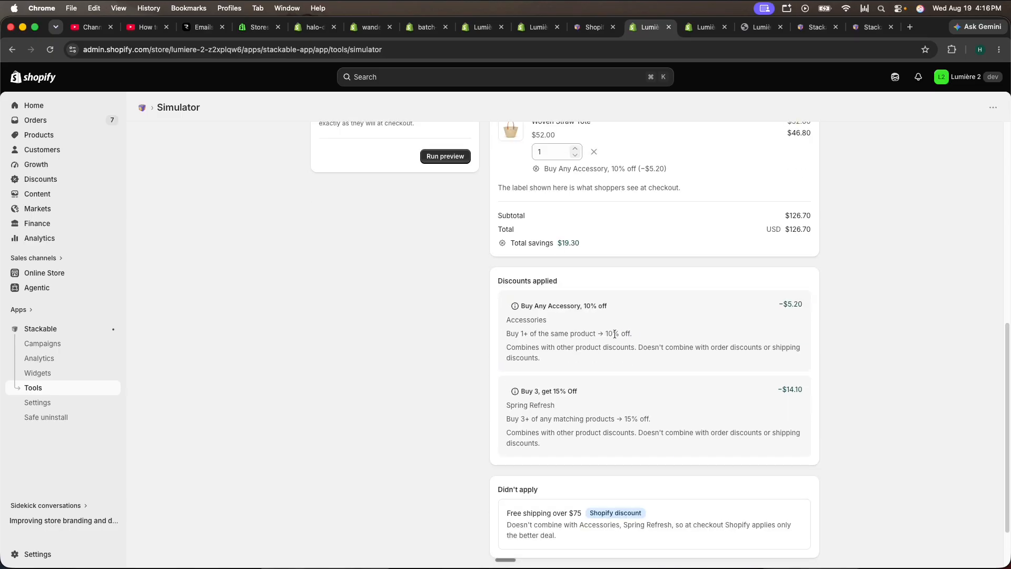
scroll(715, 423, "down", 3)
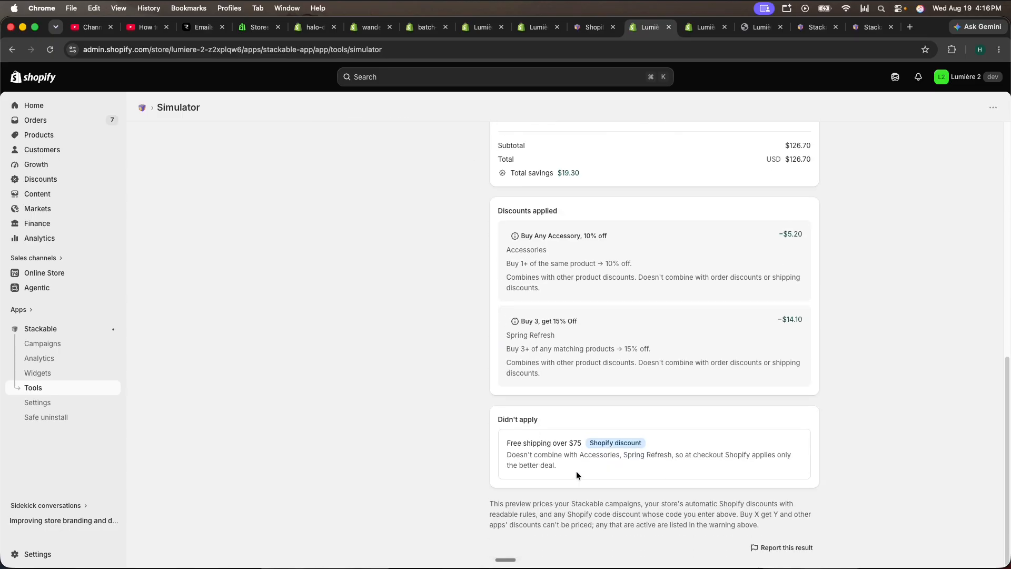
left_click_drag(576, 472, 488, 447)
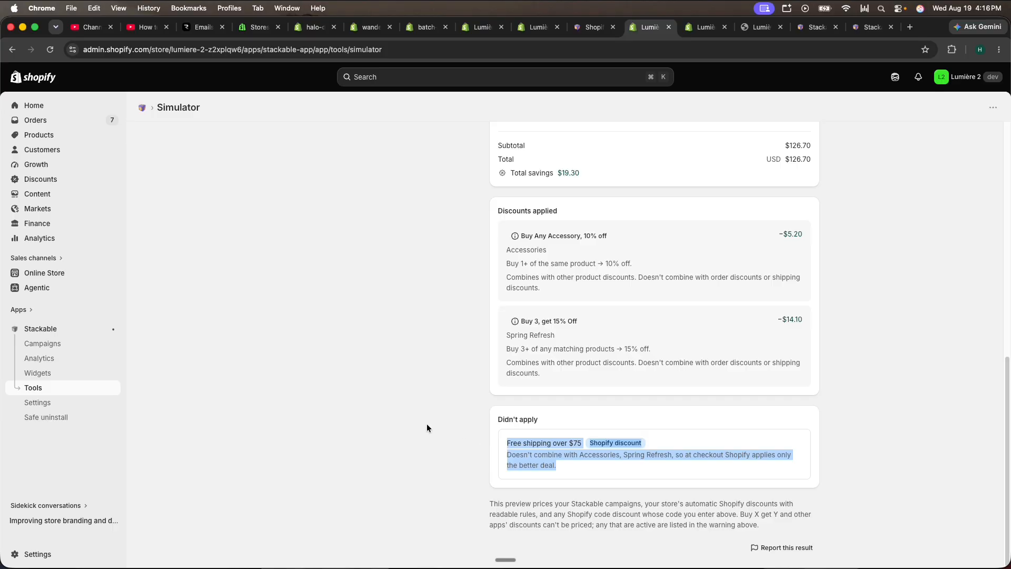
scroll(429, 424, "up", 1)
double_click(568, 492)
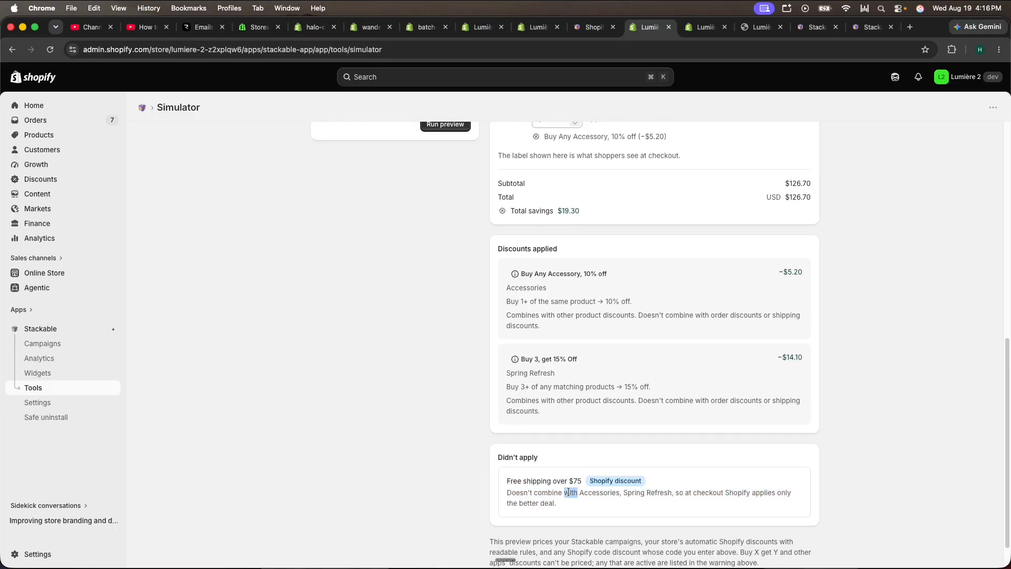
left_click_drag(569, 492, 621, 495)
triple_click(638, 495)
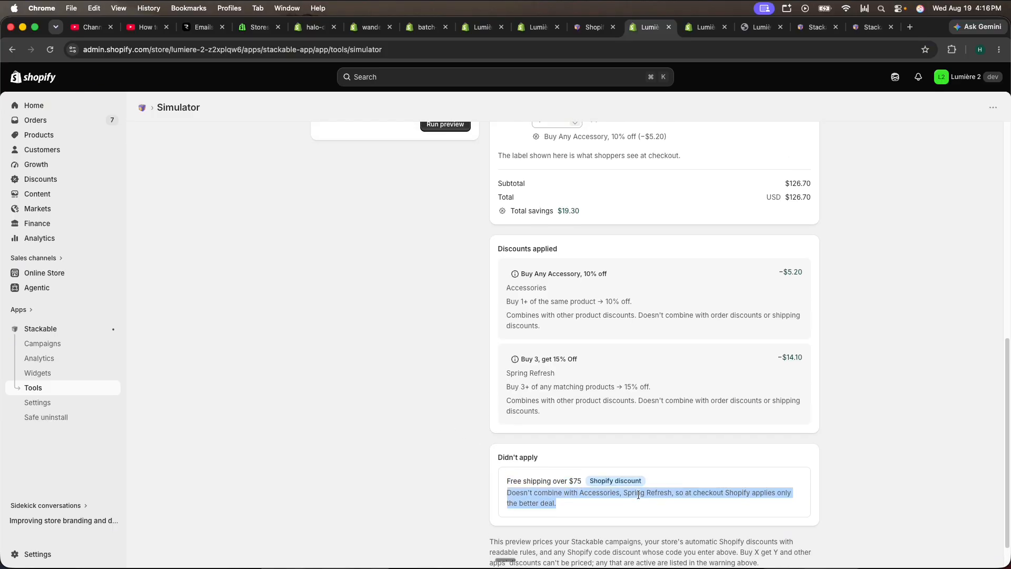
scroll(638, 495, "up", 4)
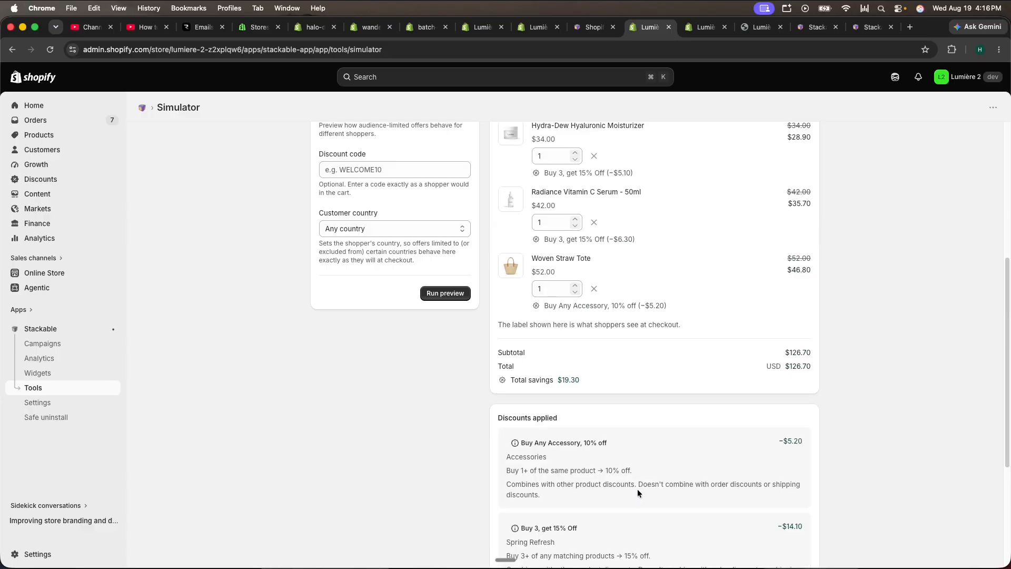
scroll(637, 490, "up", 3)
Switch to the already open Campaigns page, open the Accessories campaign and check its stacking options for shipping discounts
left_click(695, 30)
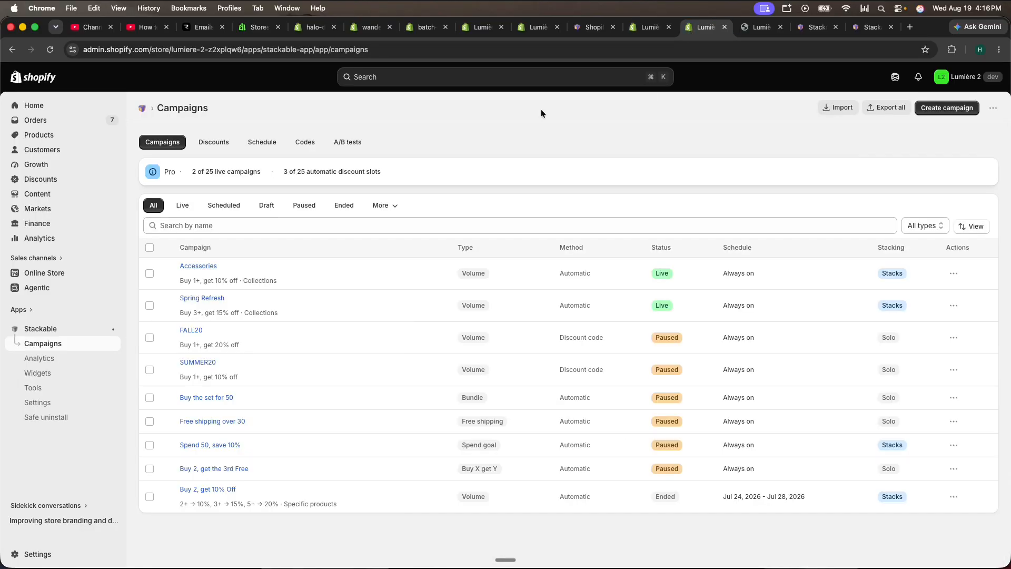
left_click(200, 266)
scroll(307, 295, "down", 10)
scroll(306, 296, "down", 10)
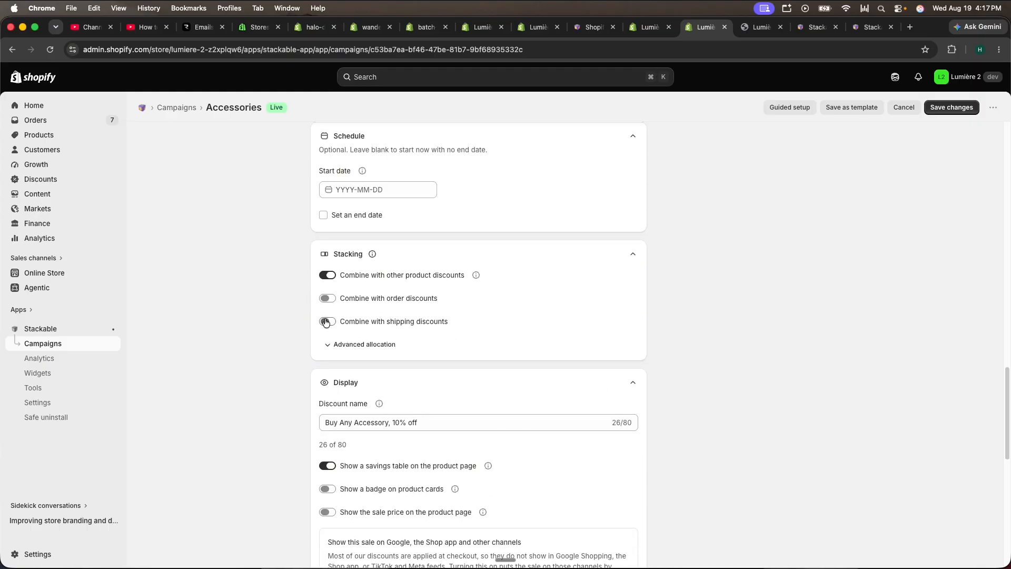
Switch to the storefront, search for skincare, add one Gentle Foaming Cleanser to the cart and show the cart
key("ctrl+Tab")
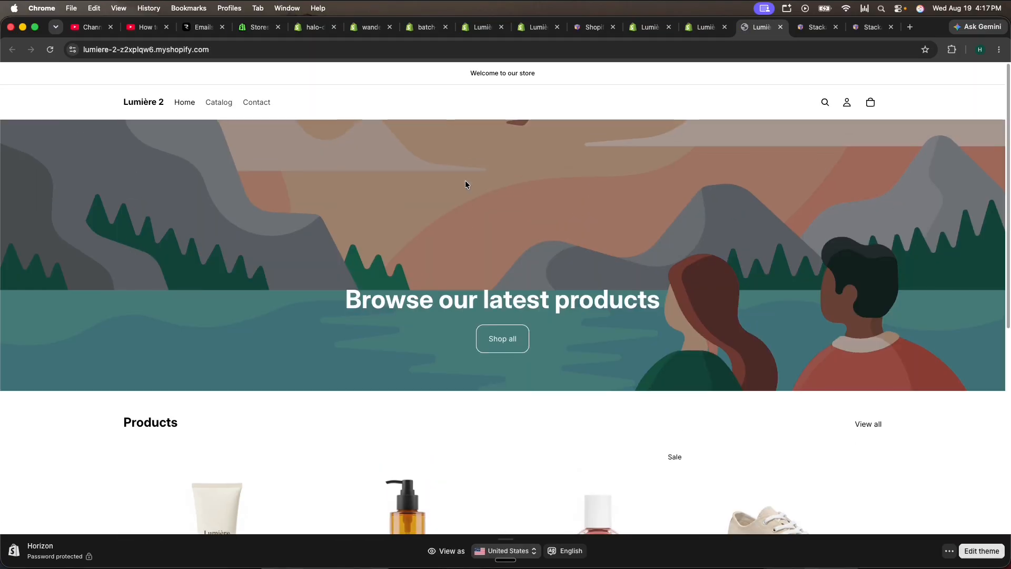
left_click(825, 102)
type("s")
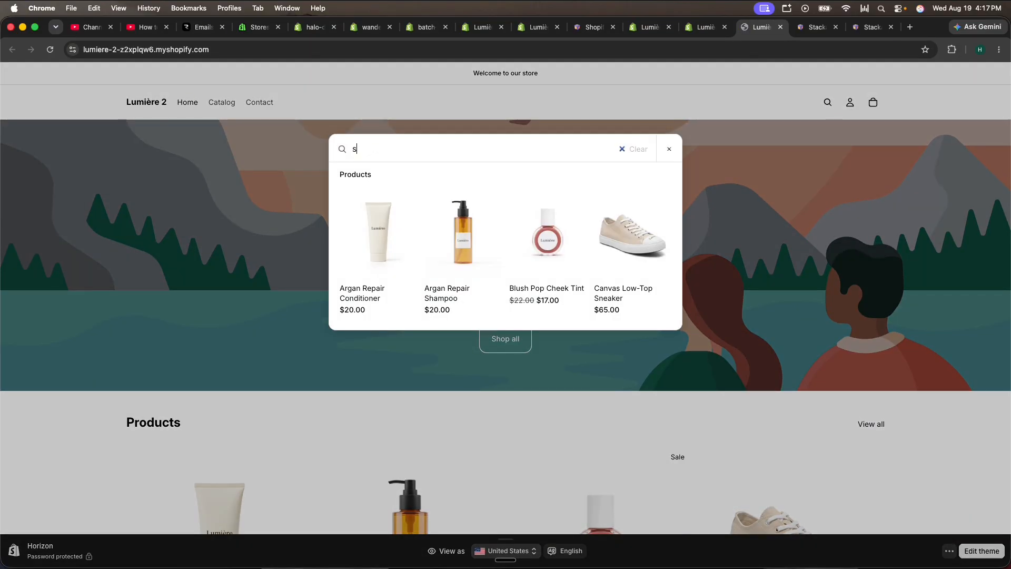
type("kincare")
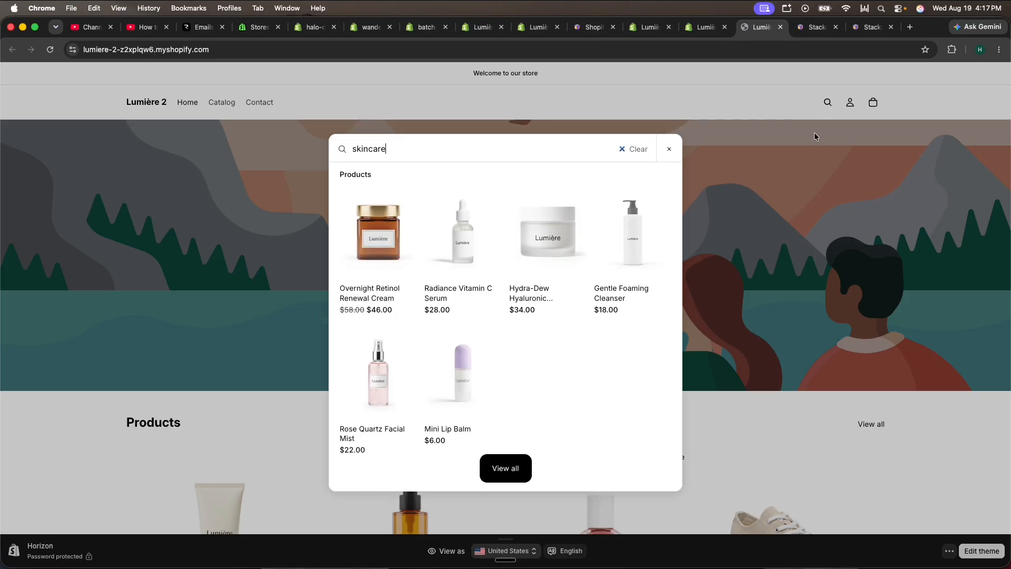
left_click(631, 229)
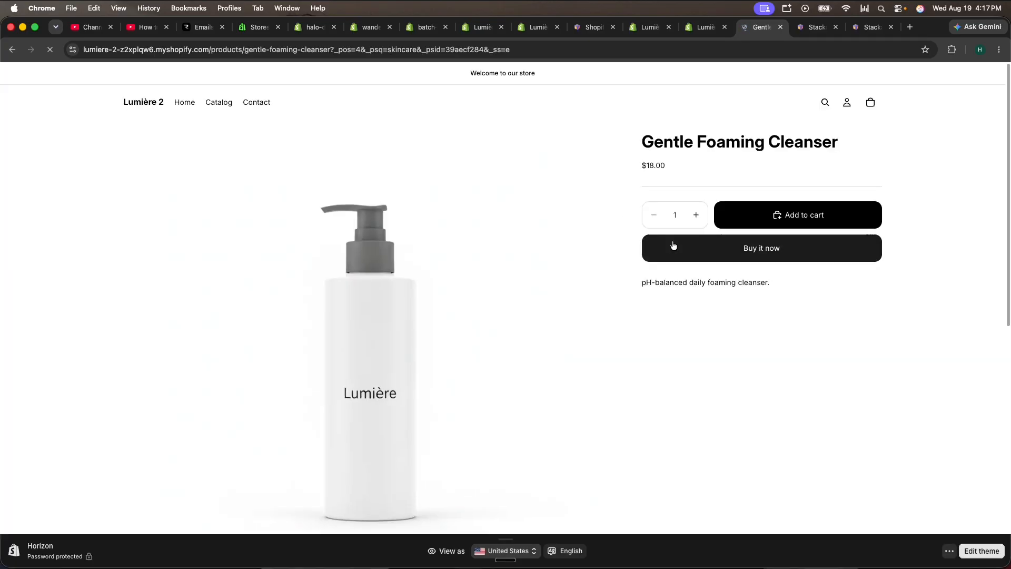
left_click(766, 211)
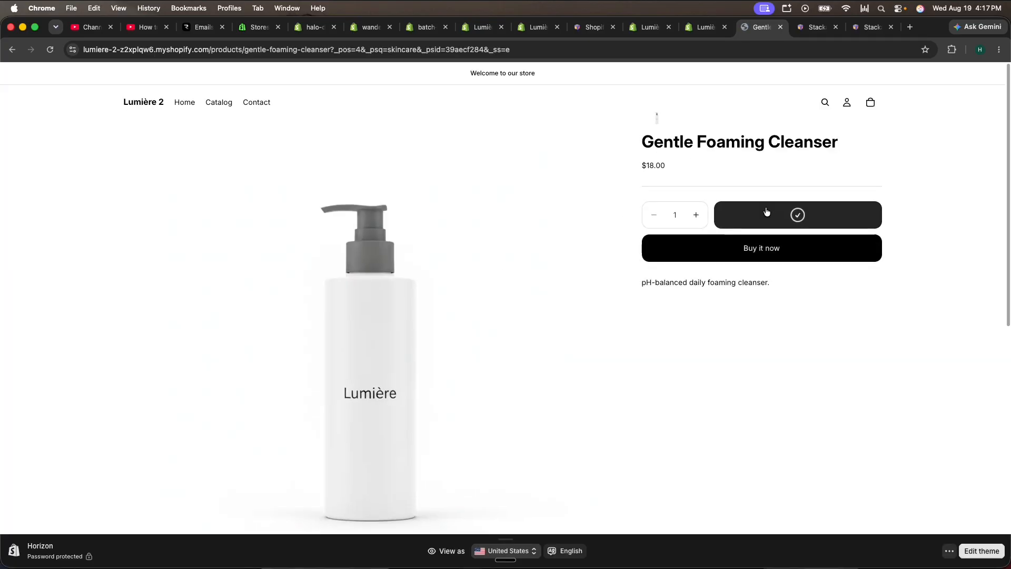
left_click(869, 103)
left_click(720, 102)
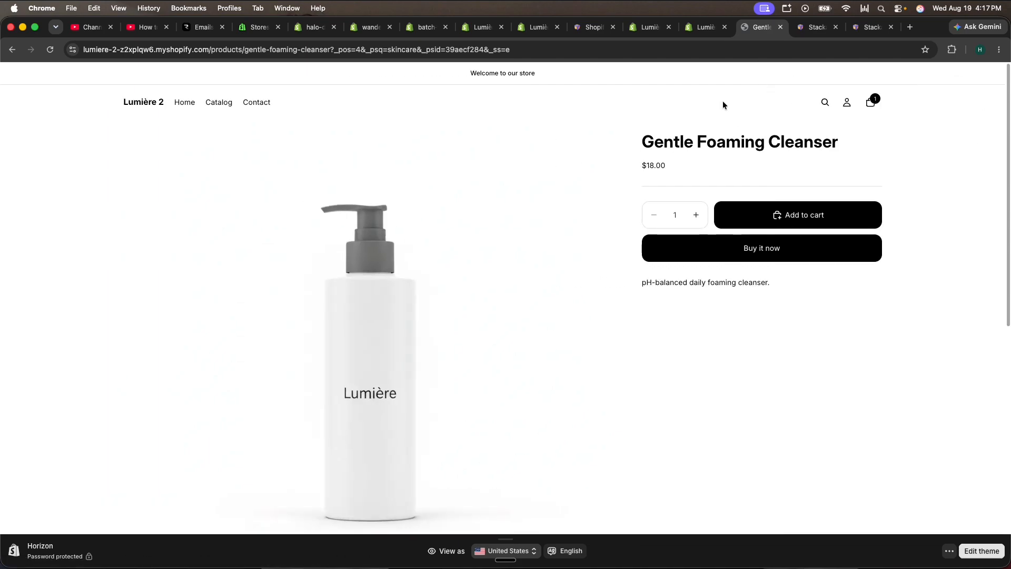
left_click(874, 105)
Search the store for skincare and add the Hydra-Dew Hyaluronic Moisturizer and the 50ml Radiance Vitamin C Serum to the cart
left_click(676, 103)
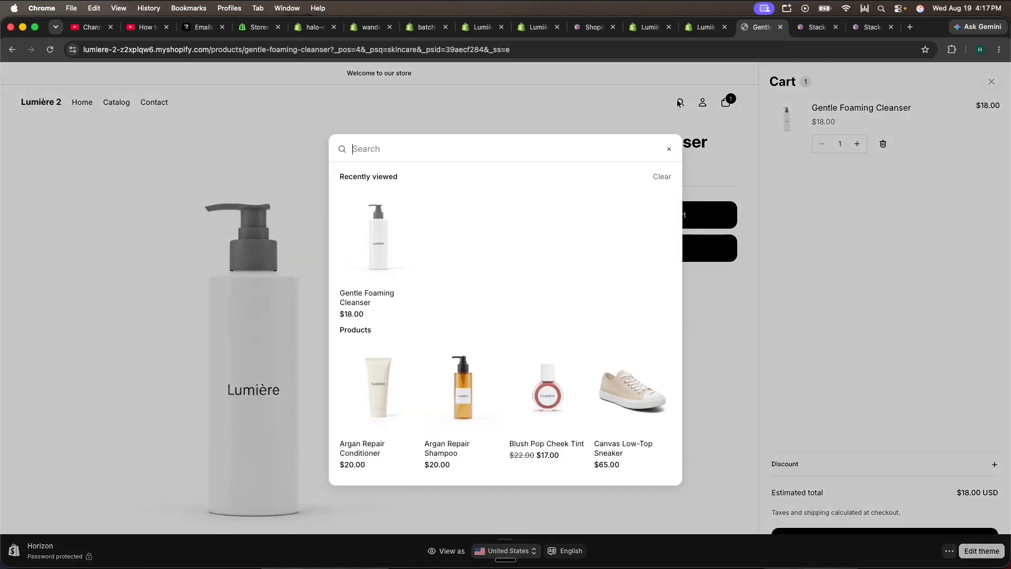
type("skincare")
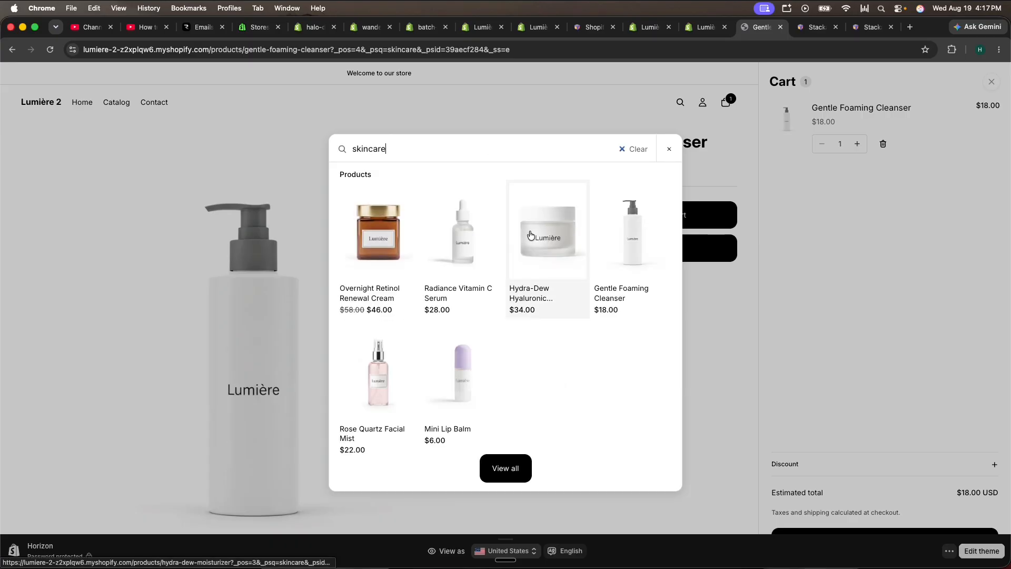
left_click(533, 234)
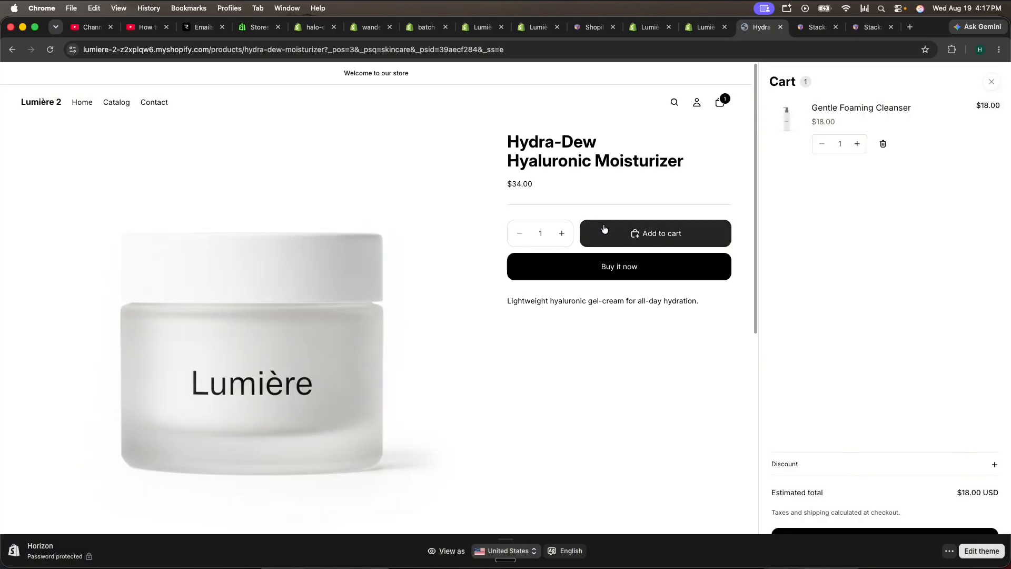
left_click(614, 231)
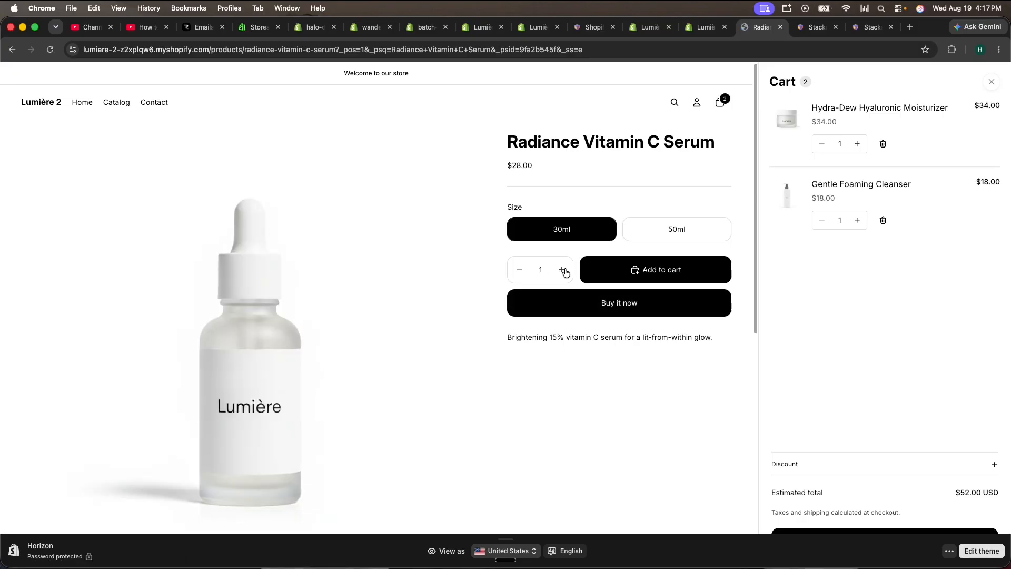
left_click(692, 231)
left_click(654, 269)
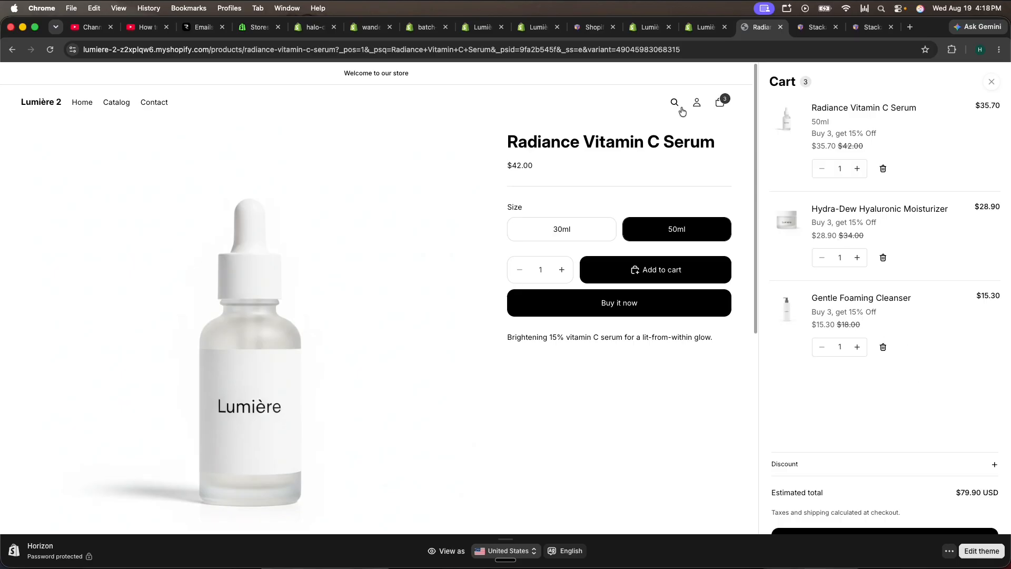
Copy the product name Woven Straw Tote from the Simulator's sample cart and search the storefront for it
left_click(627, 29)
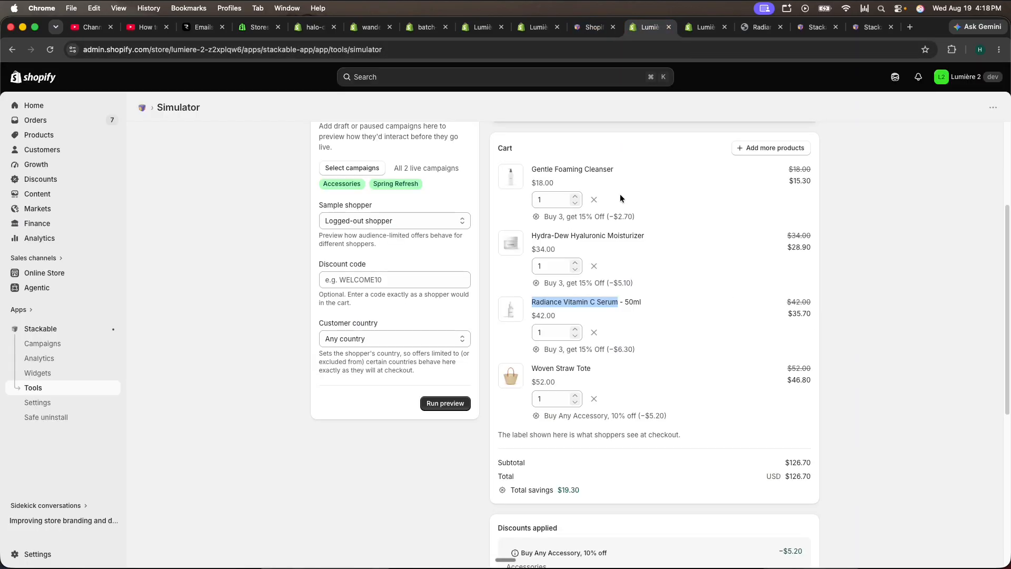
left_click_drag(531, 368, 612, 365)
key("super+c")
left_click(760, 27)
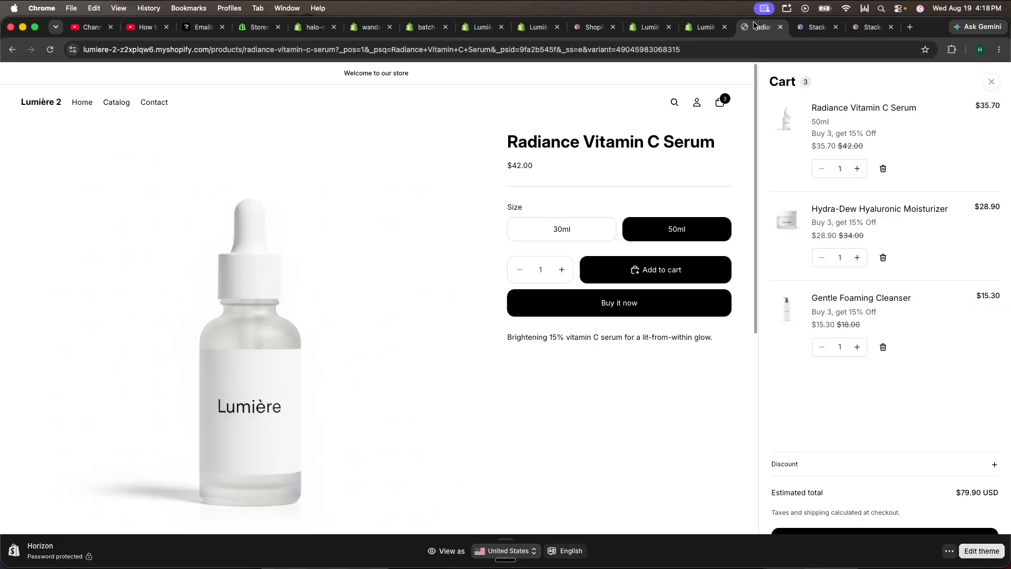
left_click(679, 102)
key("super+v")
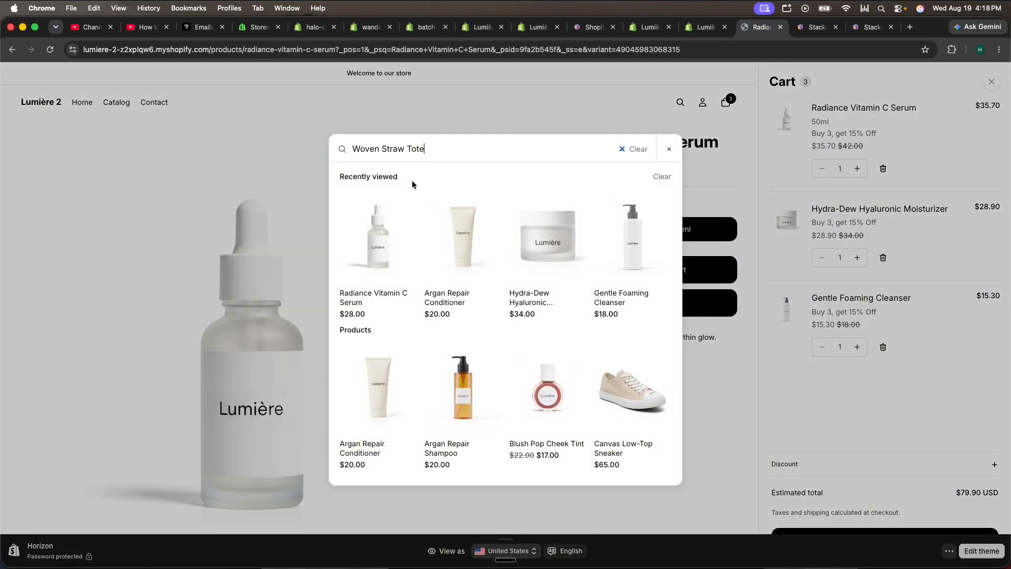
Add one Woven Straw Tote to the storefront cart and proceed to checkout
left_click(377, 255)
left_click(655, 226)
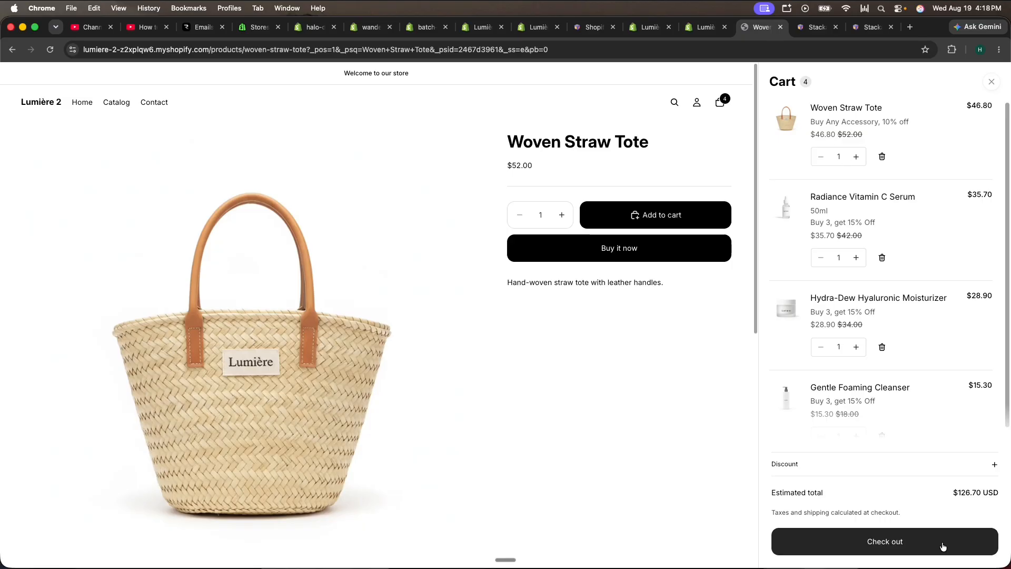
left_click(879, 544)
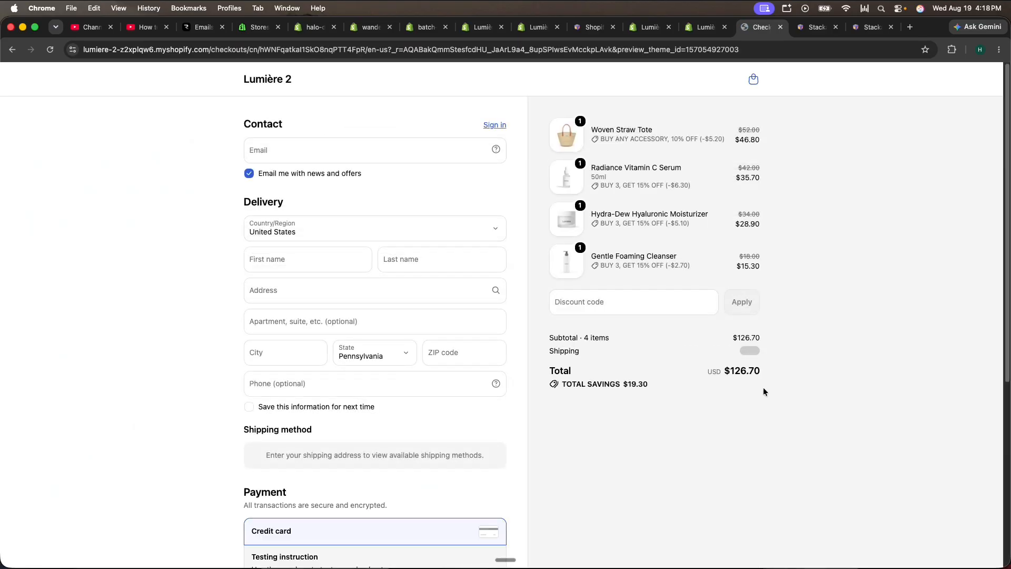